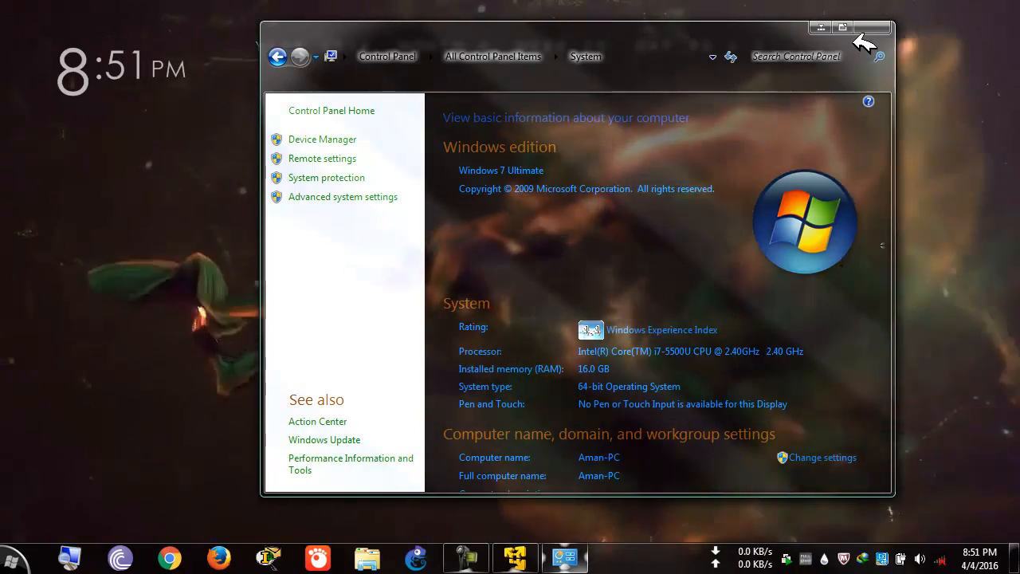
Step: Close the System information window and open the GNS_sTUFF folder on the Cisco-themed Windows 7 desktop
click(873, 27)
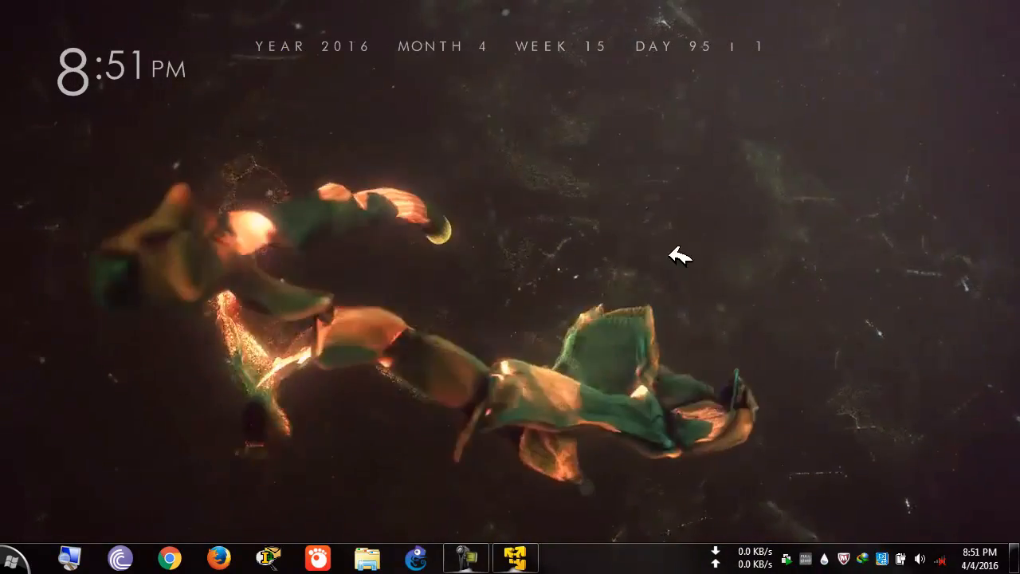
click(12, 561)
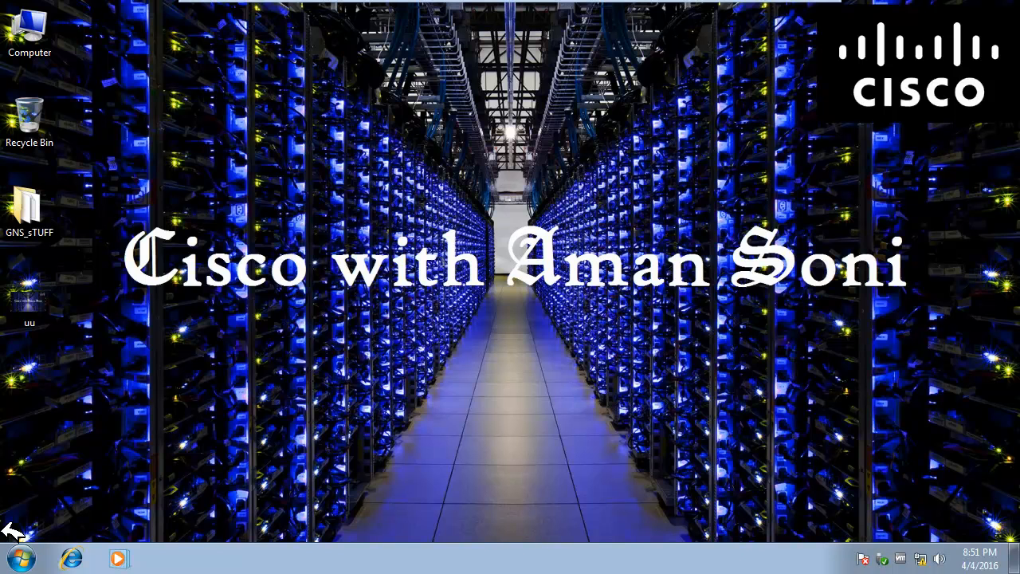
double_click(27, 209)
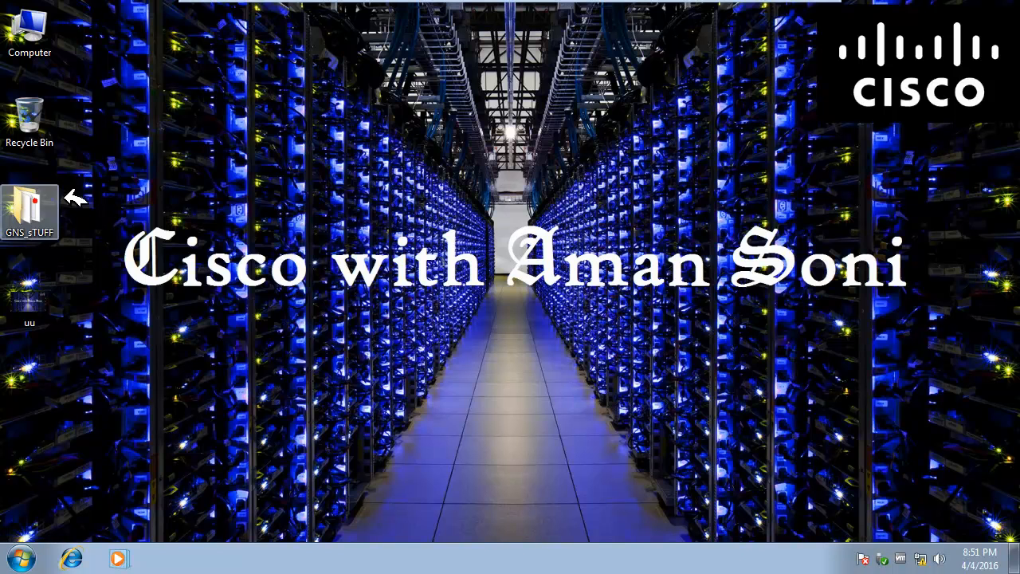
drag(591, 275, 420, 205)
click(530, 293)
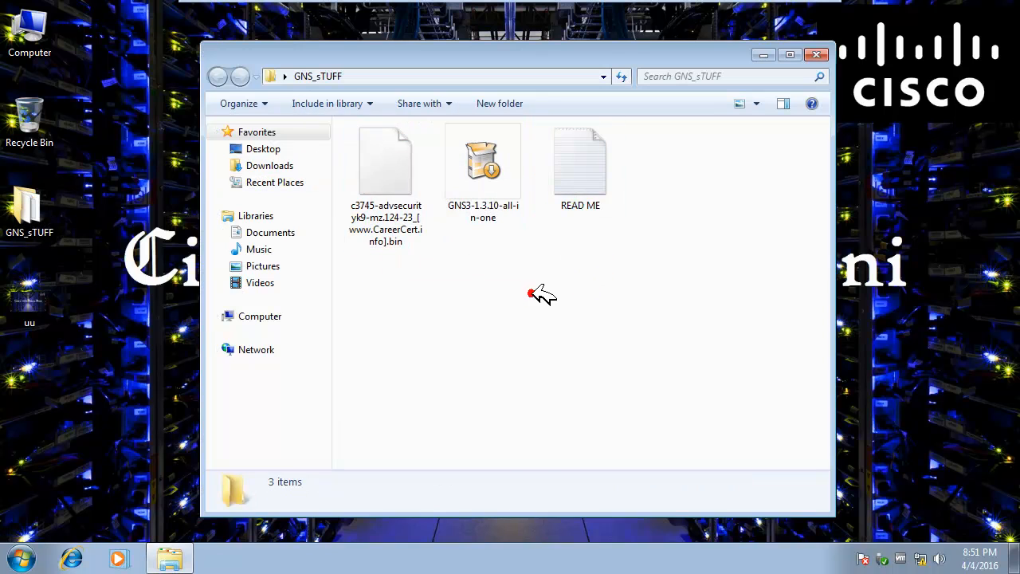
click(488, 215)
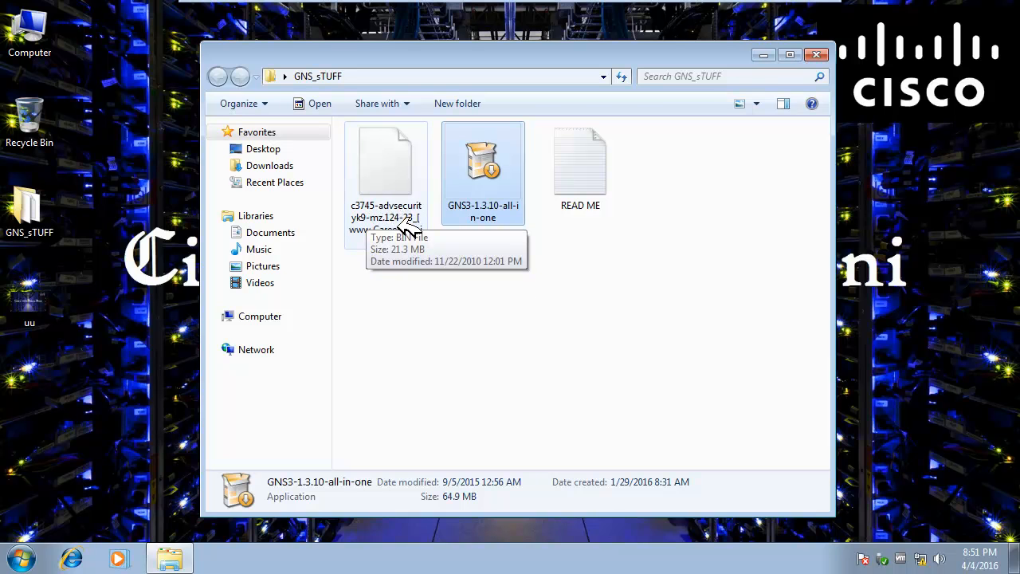
Step: Open the READ ME file, review the GNS3 requirements and the channel link, and close the file
click(560, 199)
double_click(589, 188)
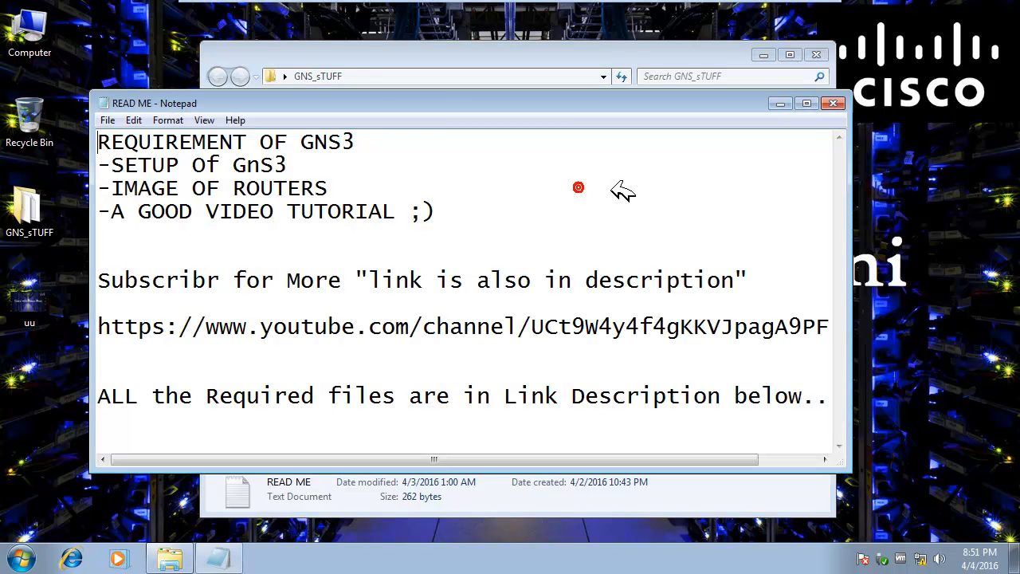
drag(422, 103, 423, 1)
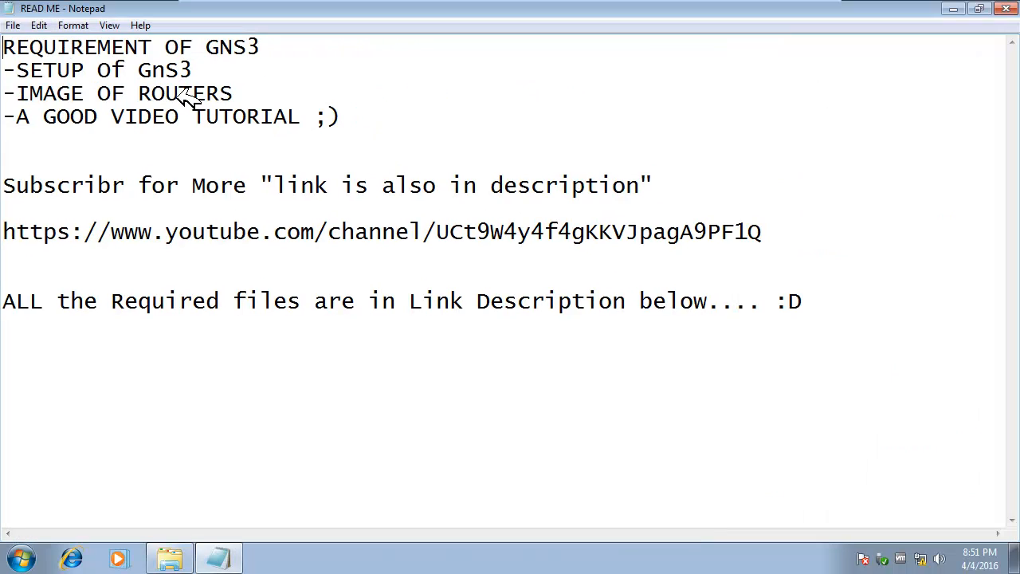
drag(205, 70, 219, 93)
drag(43, 116, 360, 118)
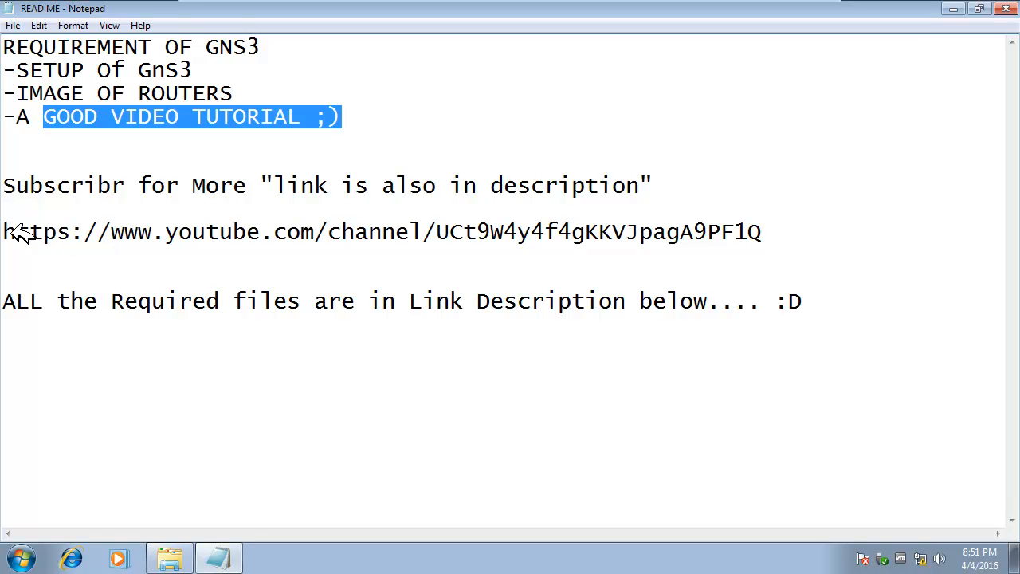
drag(774, 231, 24, 199)
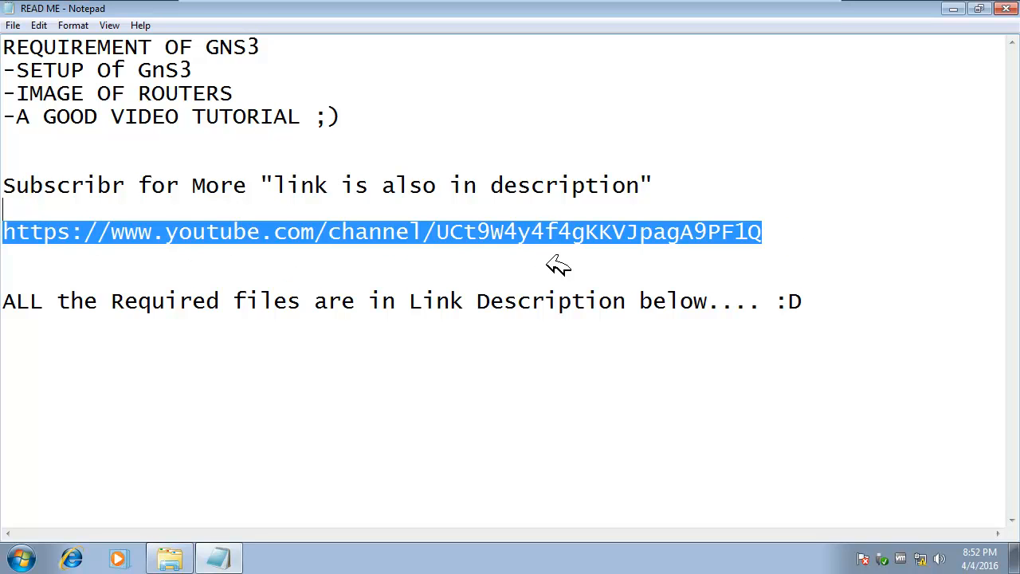
click(1006, 7)
Step: Launch the GNS3-1.3.10-all-in-one installer and accept its license agreement
double_click(494, 185)
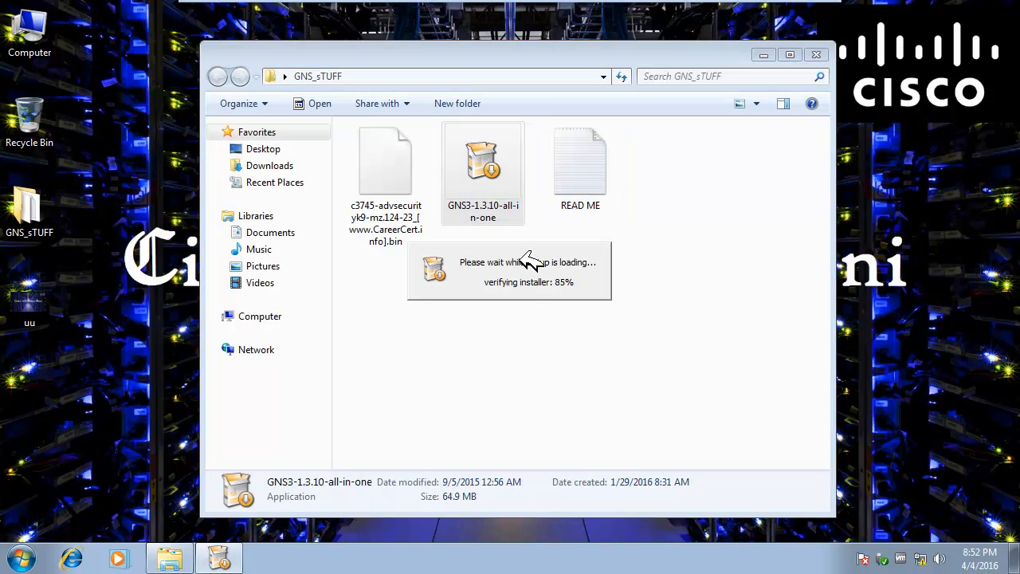
drag(562, 132, 673, 187)
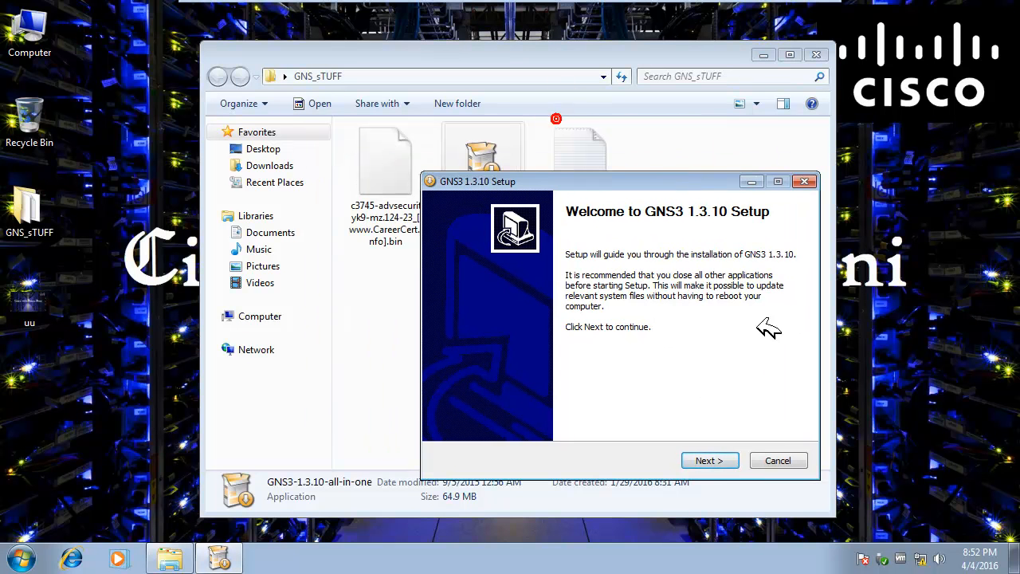
click(708, 459)
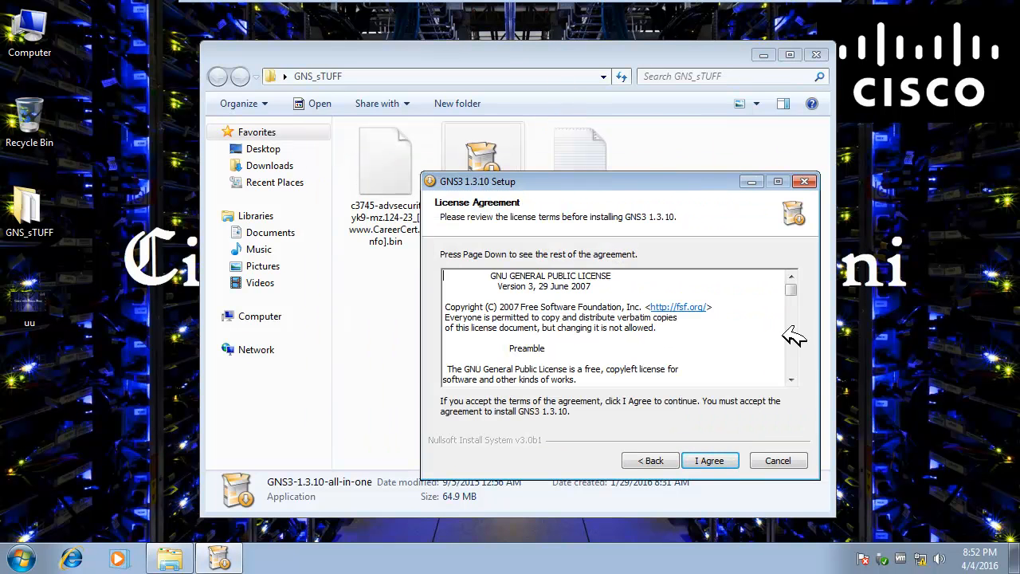
drag(792, 288, 796, 387)
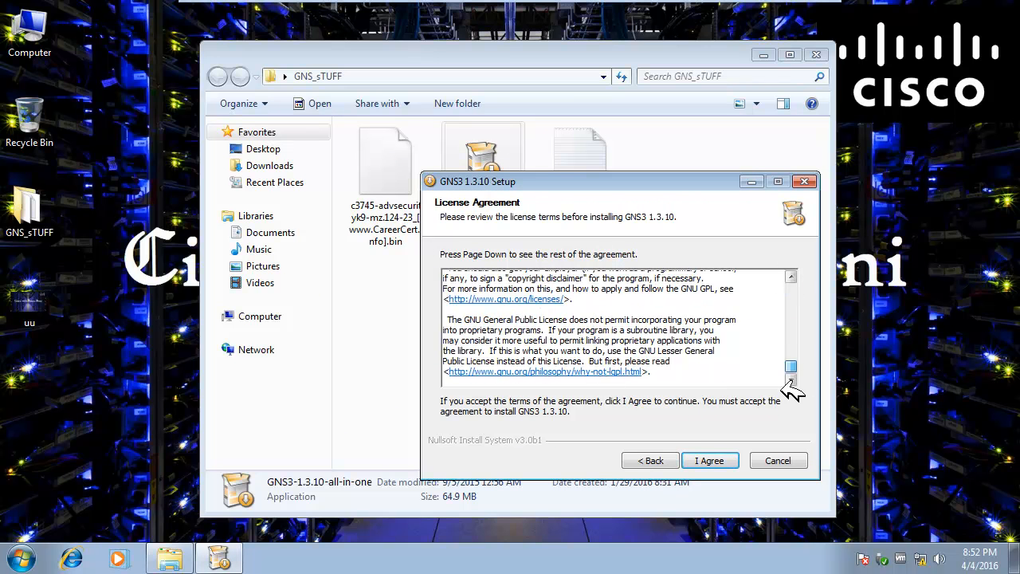
click(701, 460)
Step: Keep GNS3 as the Start Menu folder and start the installation without the Wireshark 1.12.1 and SolarWinds Response components
drag(504, 293, 442, 292)
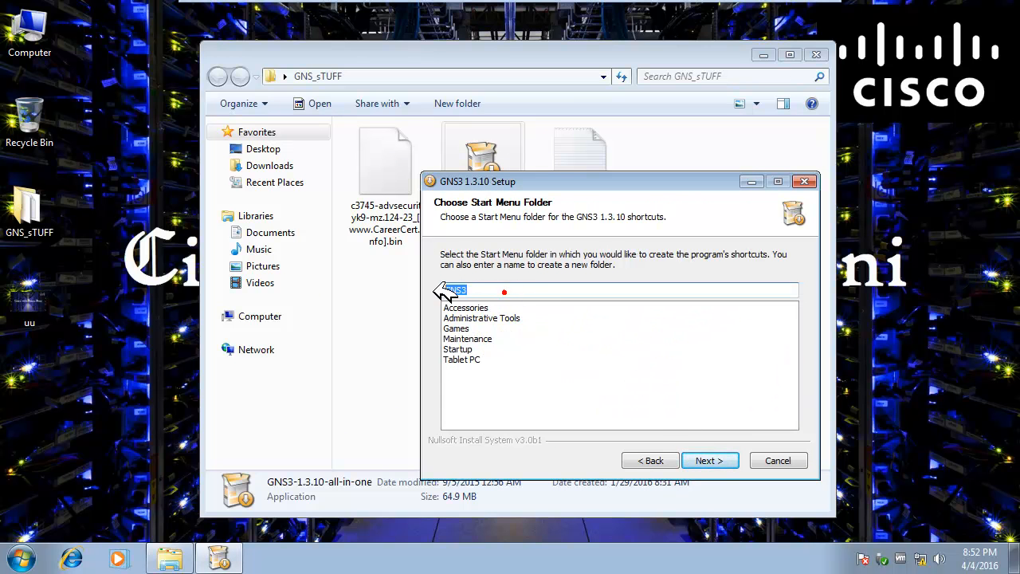
click(709, 459)
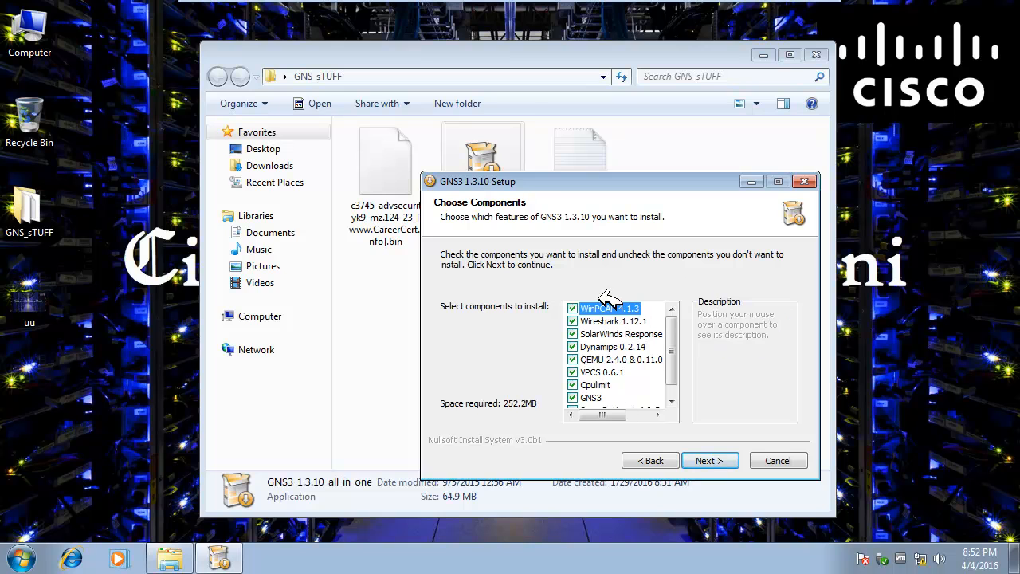
click(573, 321)
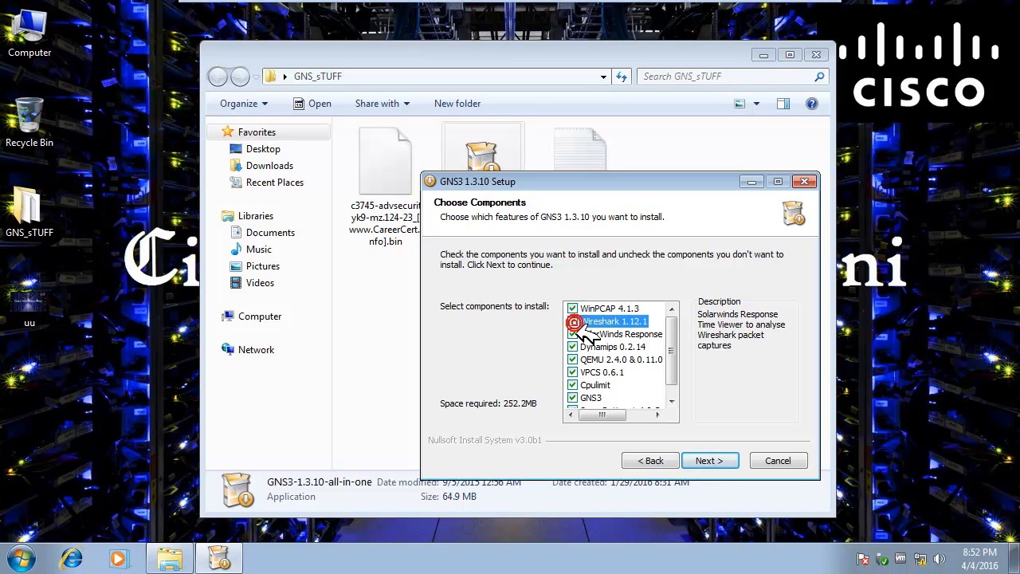
click(573, 334)
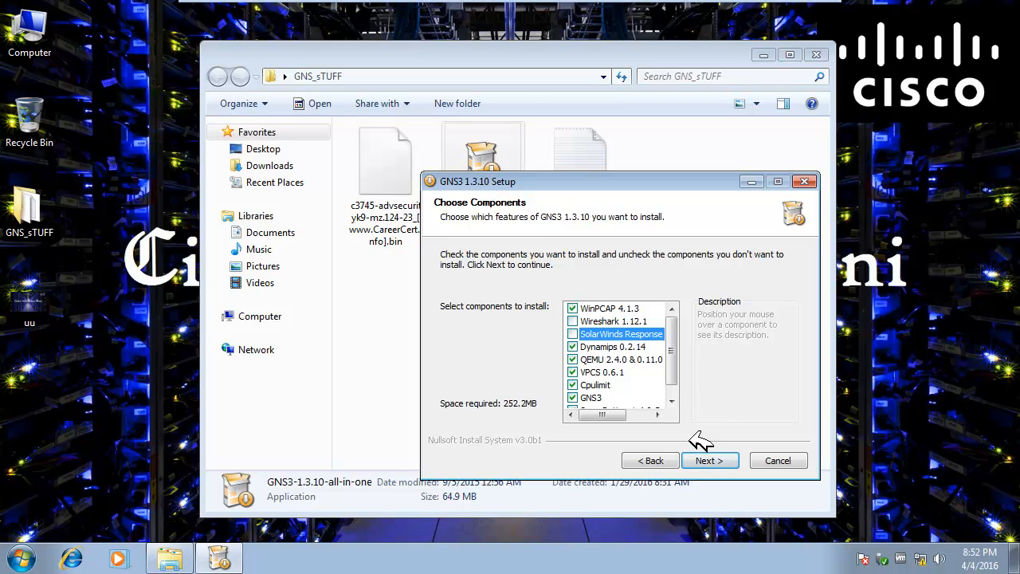
click(721, 461)
click(714, 460)
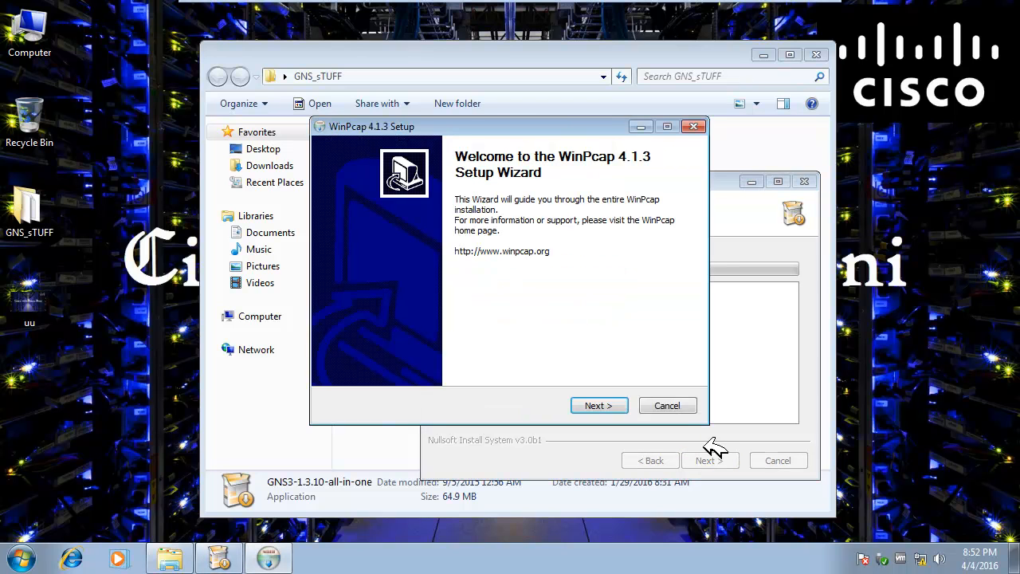
Step: Install WinPcap 4.1.3 with its driver set to start automatically at boot time, and finish its setup wizard
drag(550, 129, 734, 303)
drag(647, 181, 384, 94)
drag(682, 301, 616, 202)
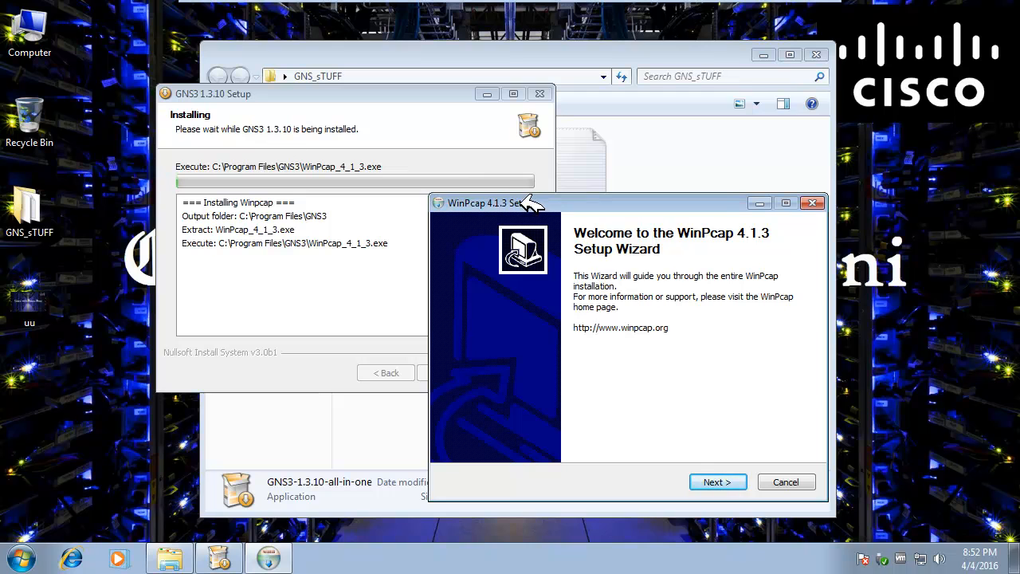
drag(527, 202, 531, 177)
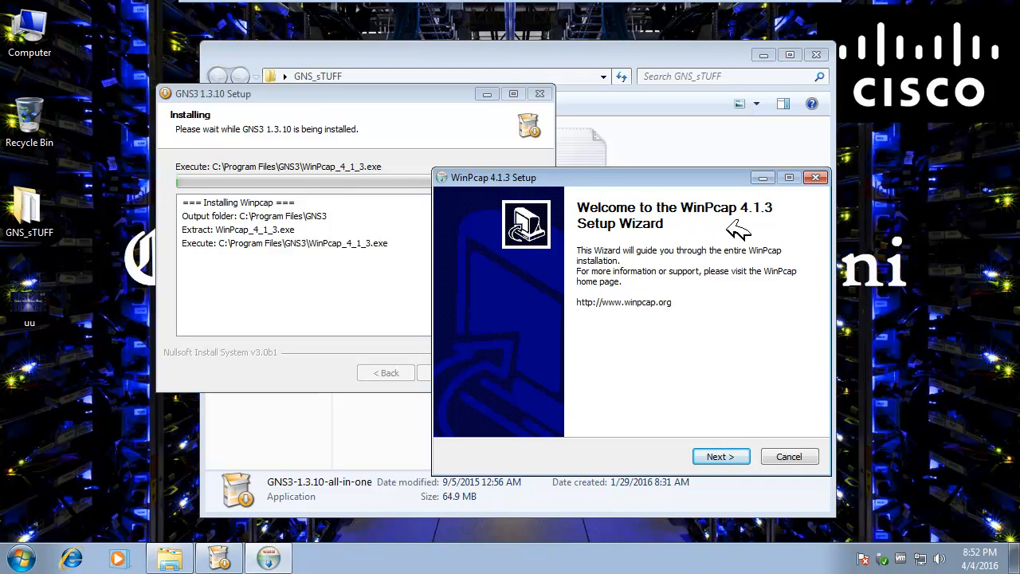
click(738, 455)
click(738, 455)
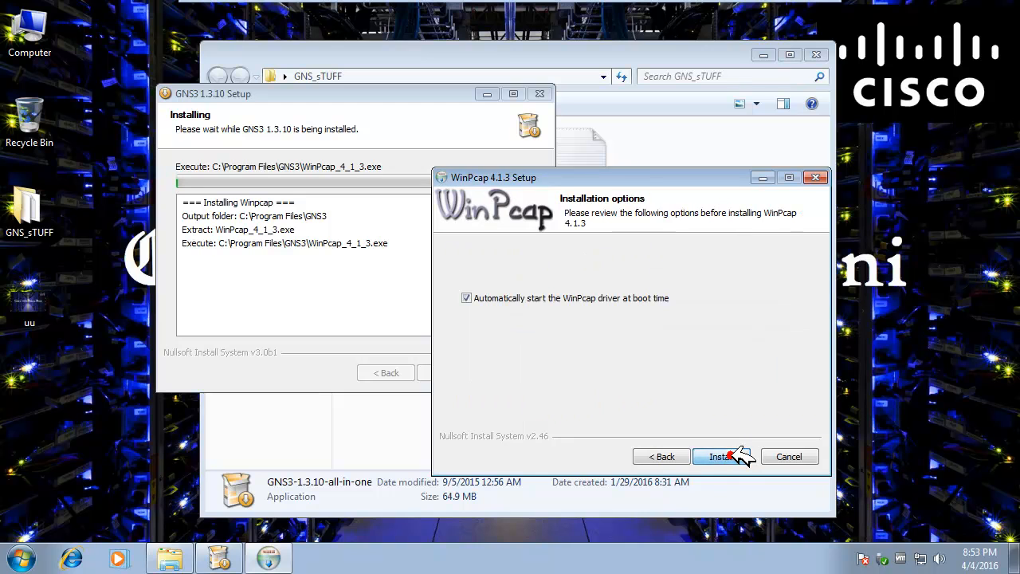
click(739, 456)
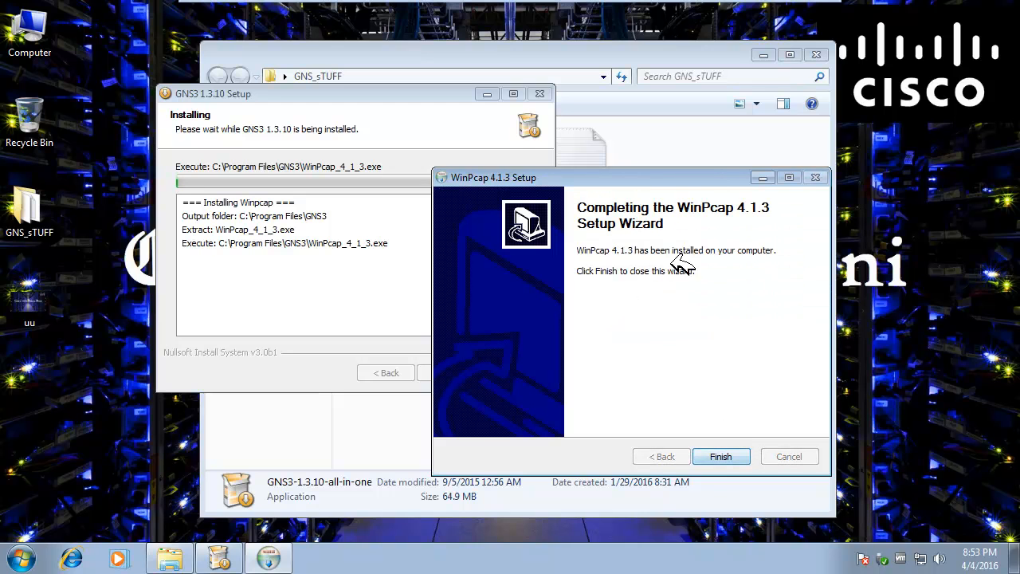
click(722, 456)
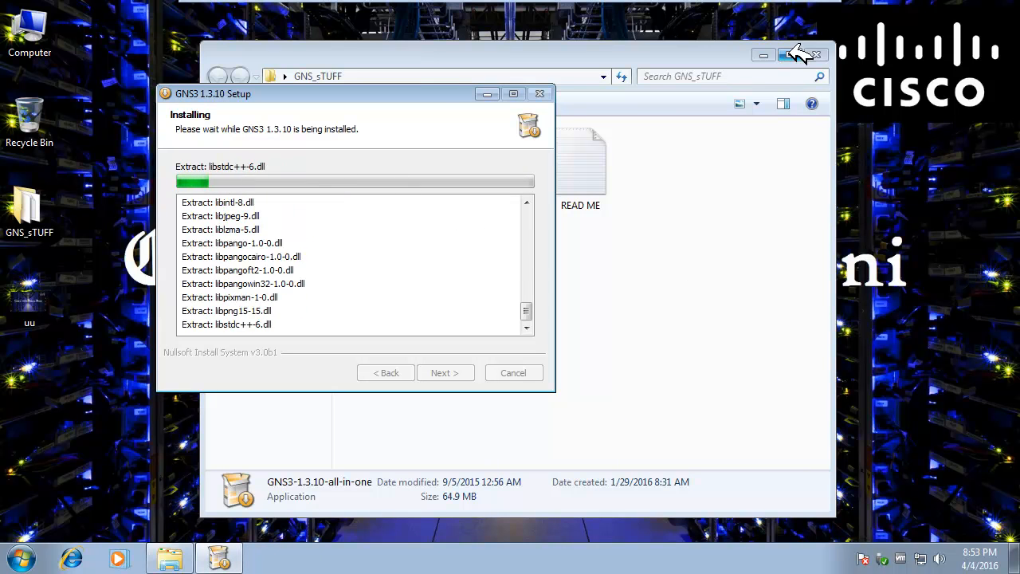
drag(433, 94, 786, 191)
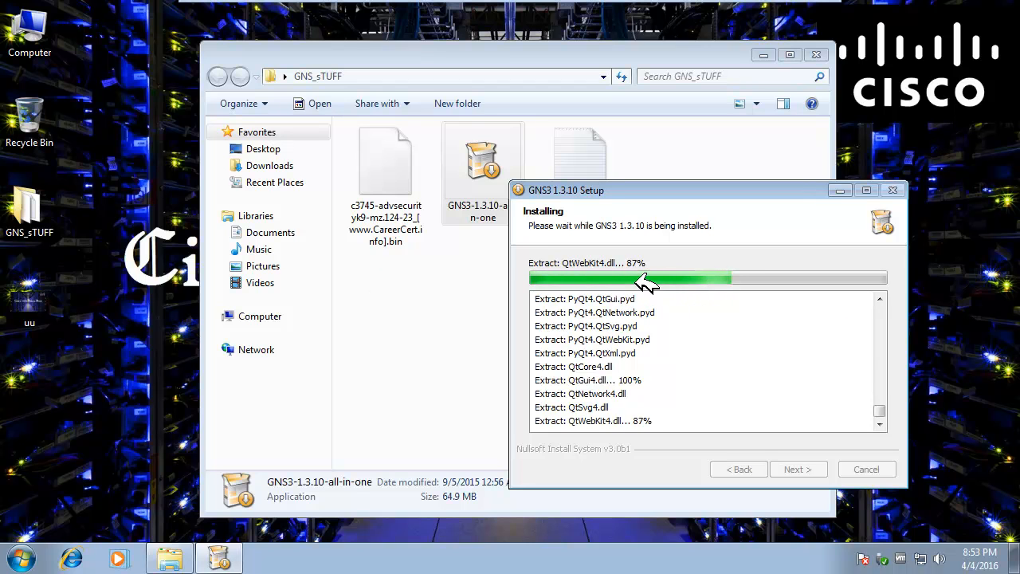
drag(593, 193, 609, 242)
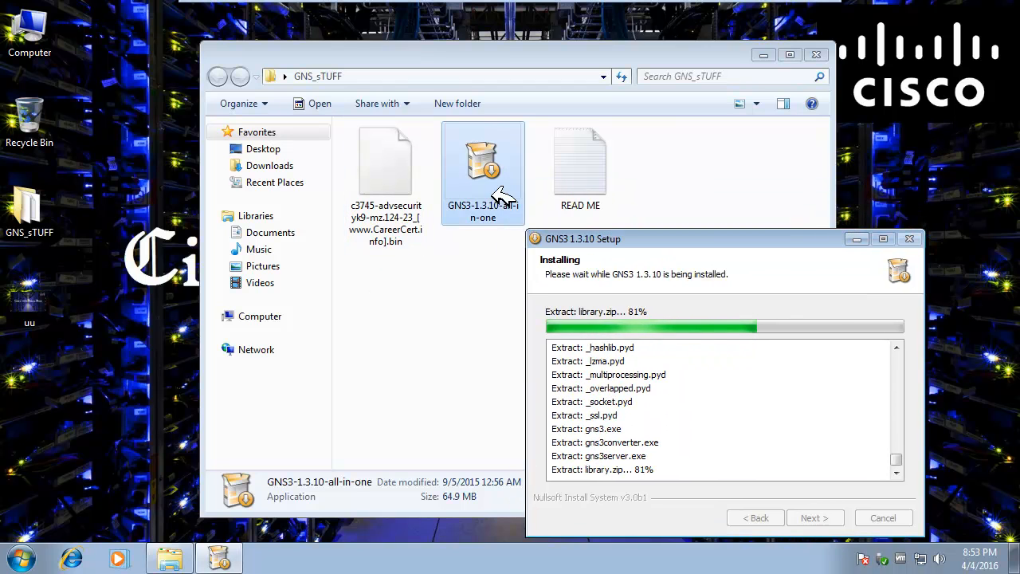
click(510, 191)
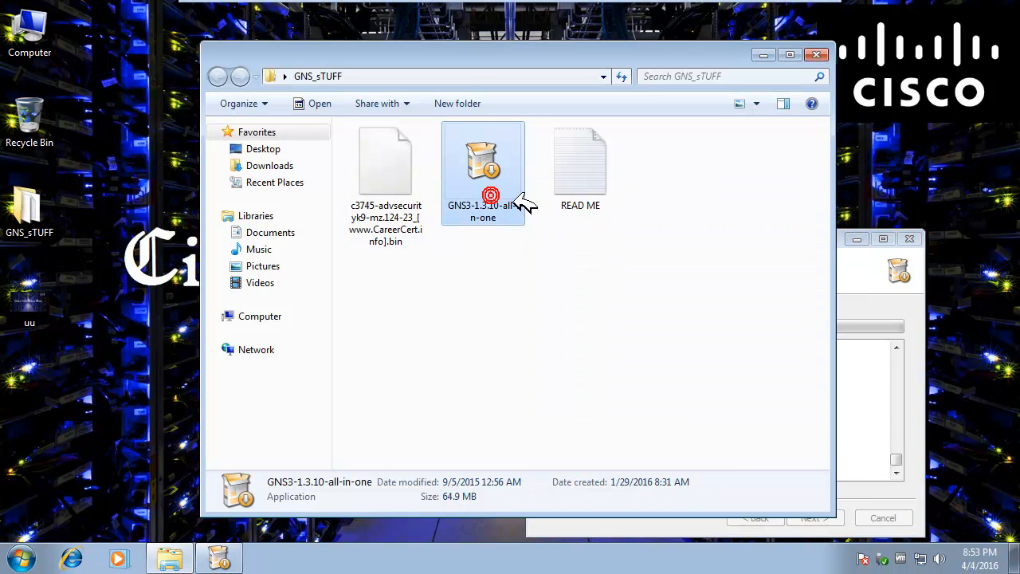
click(382, 210)
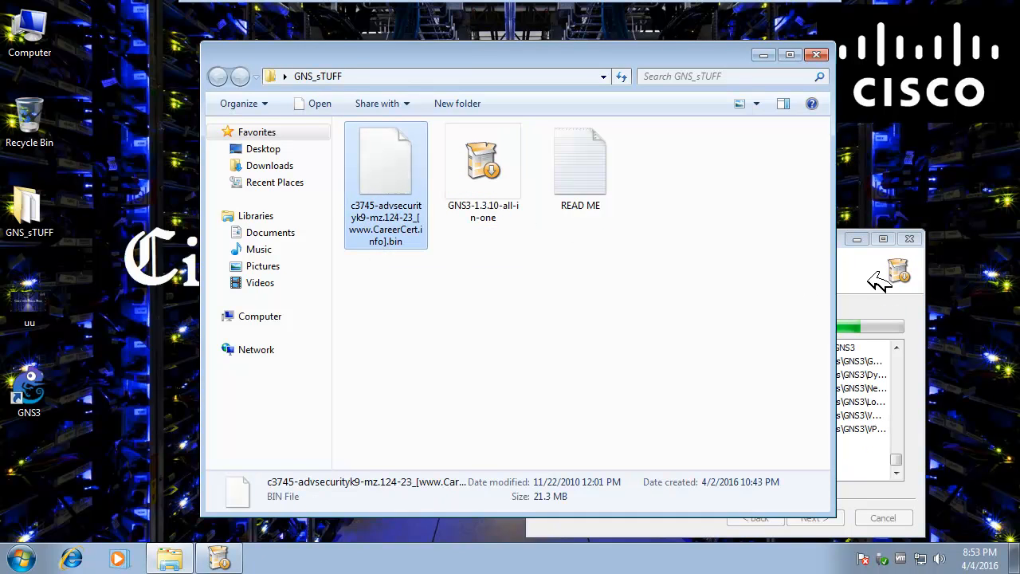
drag(410, 286, 358, 186)
click(883, 302)
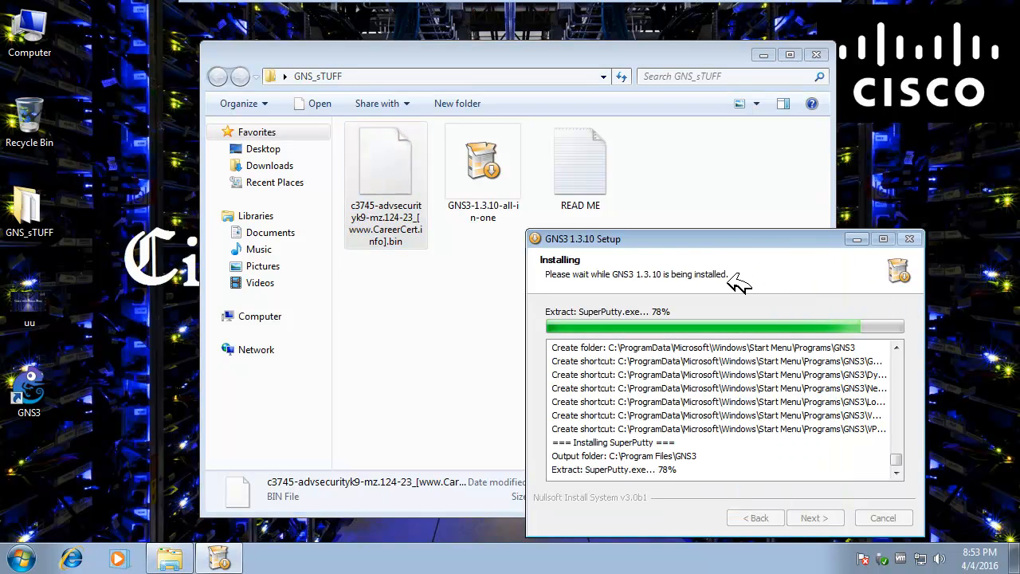
right_click(135, 203)
click(176, 245)
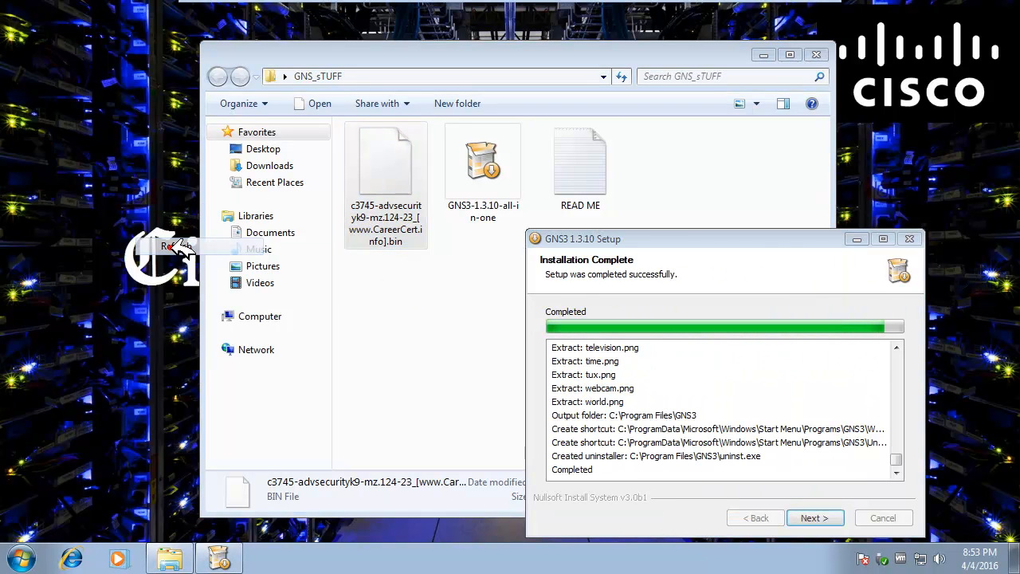
Step: Finish the GNS3 1.3.10 setup, declining the free Solarwinds Standard Toolset license and without starting GNS3
click(839, 516)
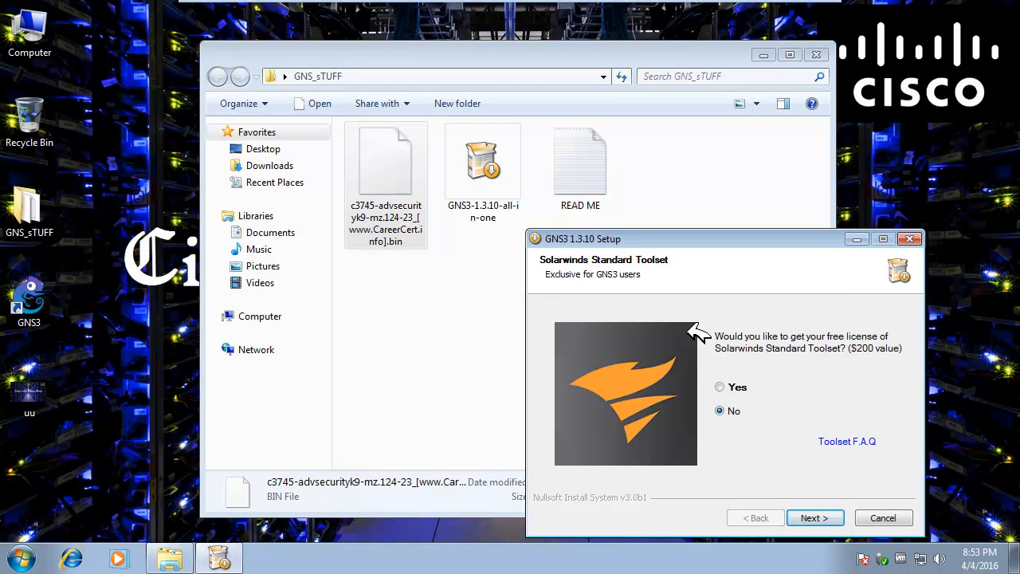
click(825, 518)
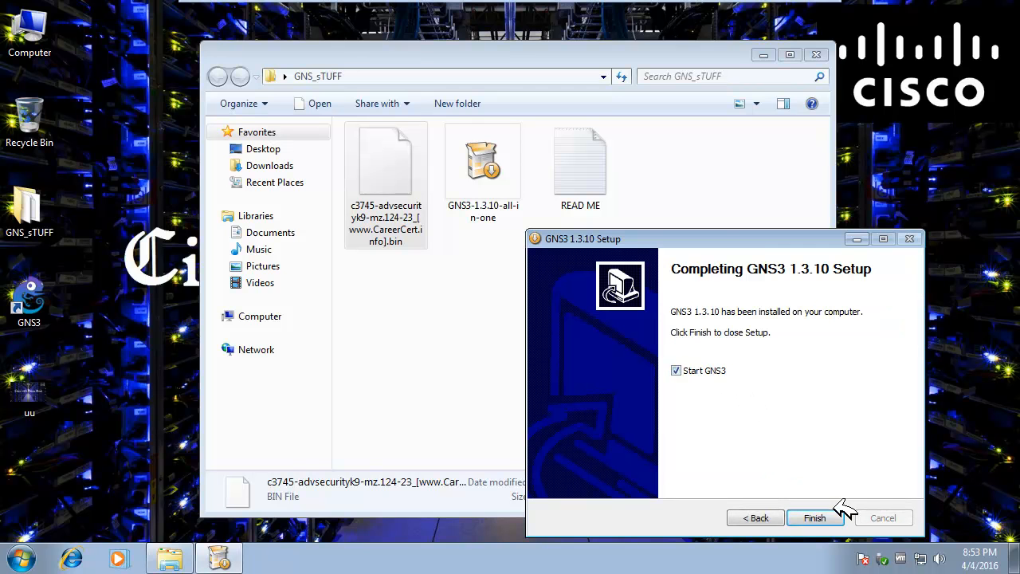
click(676, 369)
click(827, 507)
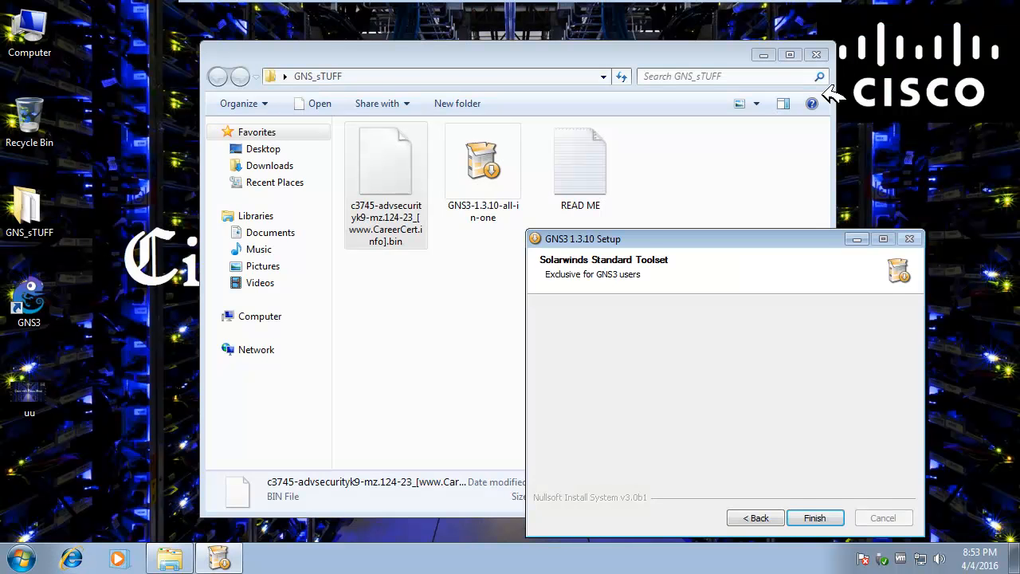
click(826, 511)
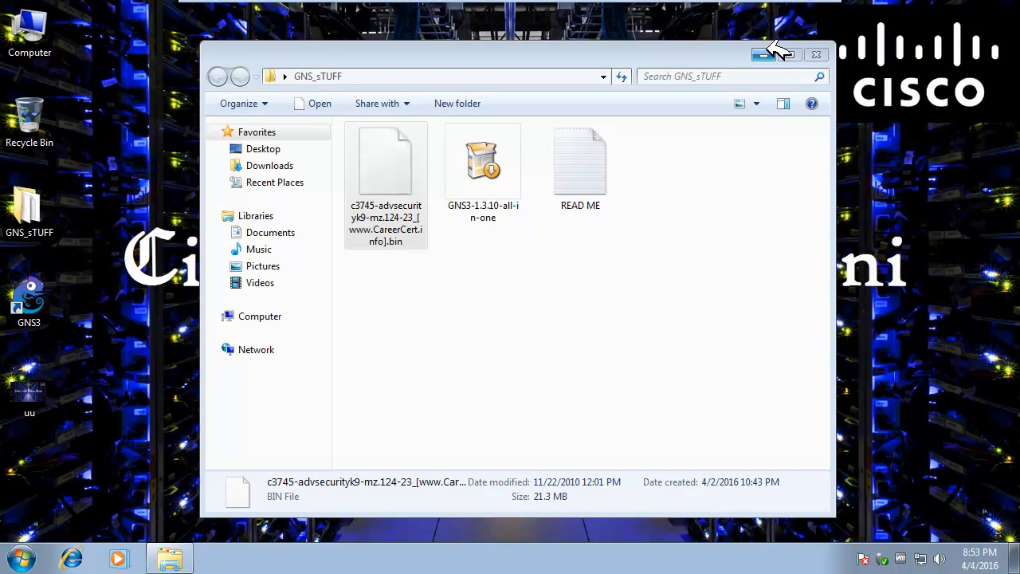
Step: Minimize the GNS_sTUFF folder and set the GNS3 desktop shortcut to always run as an administrator
click(765, 53)
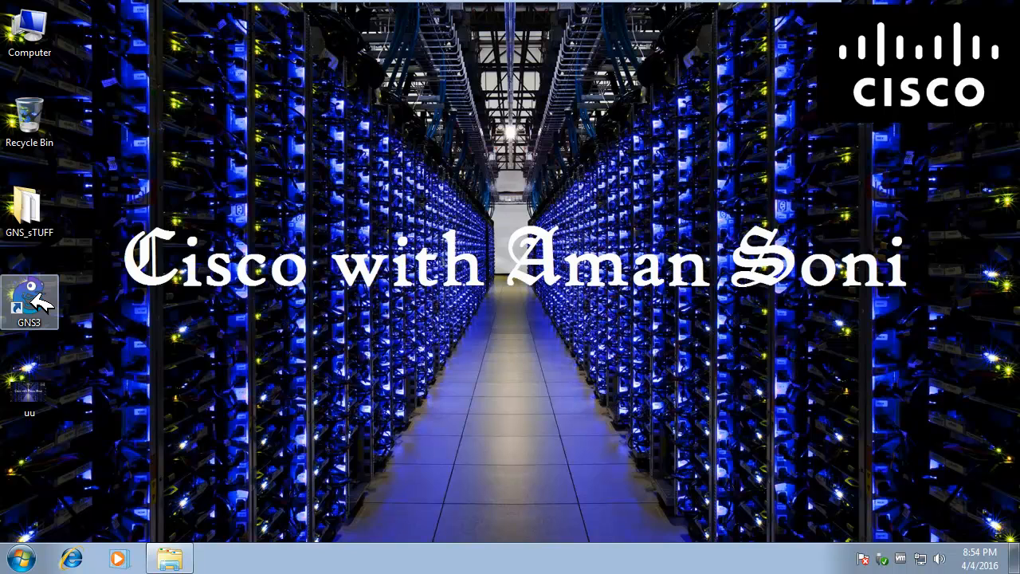
right_click(35, 297)
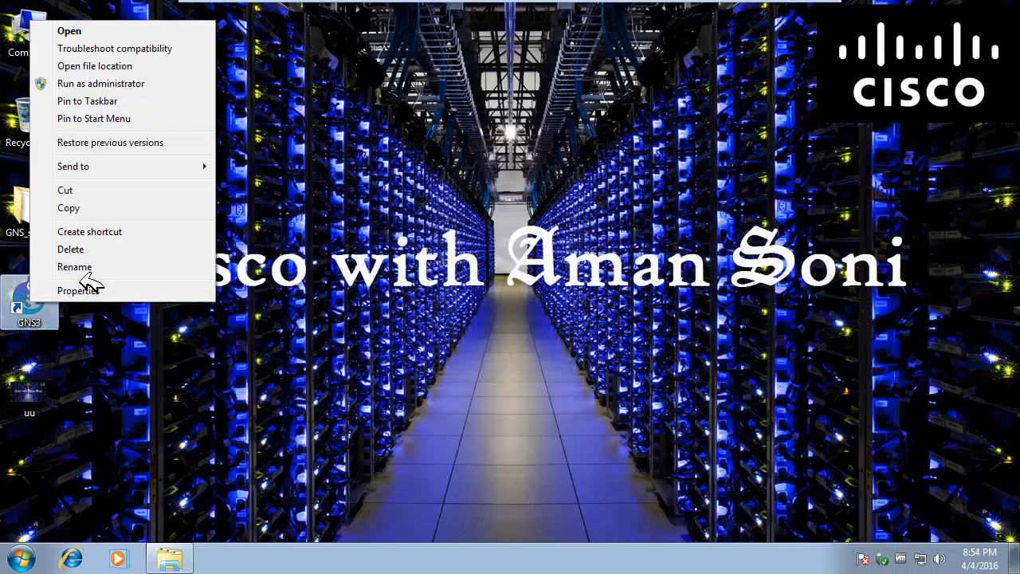
click(94, 290)
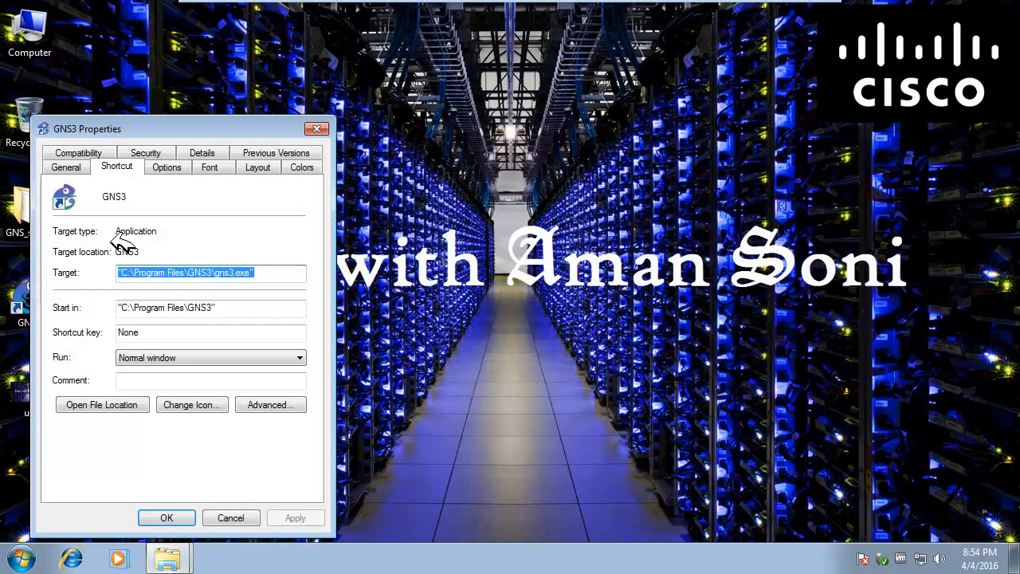
click(83, 149)
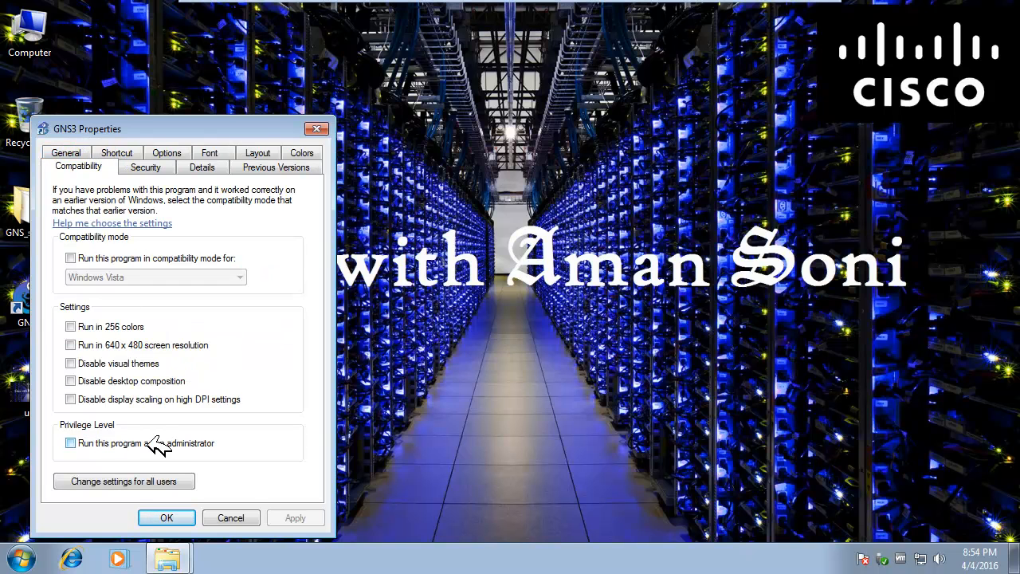
click(191, 443)
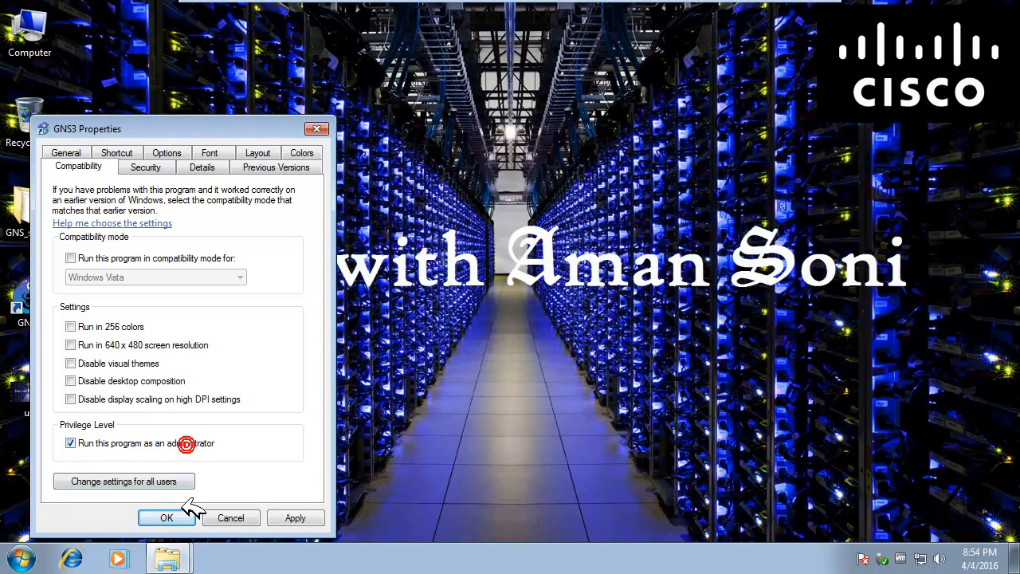
click(169, 517)
Step: Launch GNS3 from the desktop, stop the Getting started page from showing again, and dismiss the new project prompt
click(46, 310)
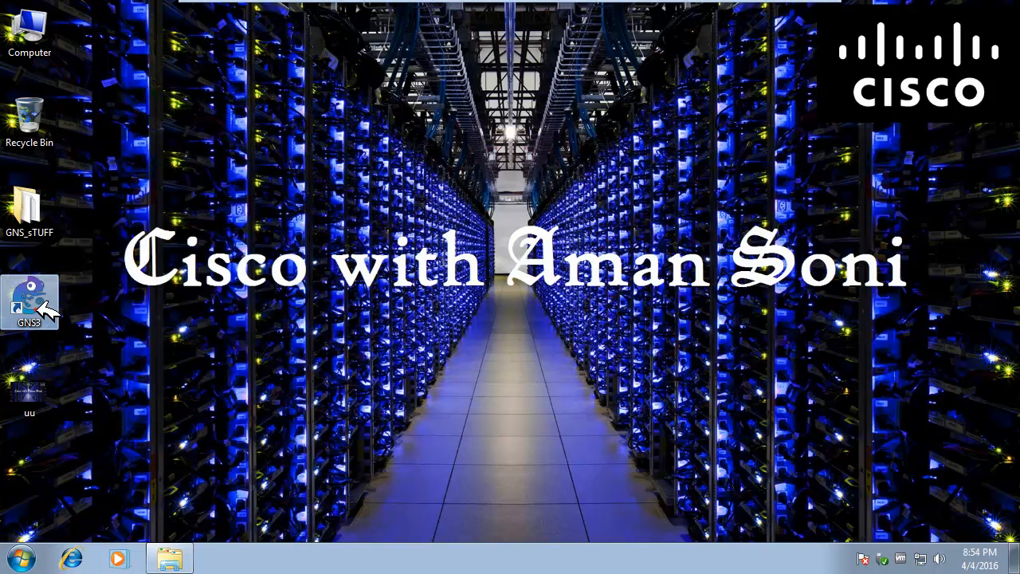
double_click(47, 311)
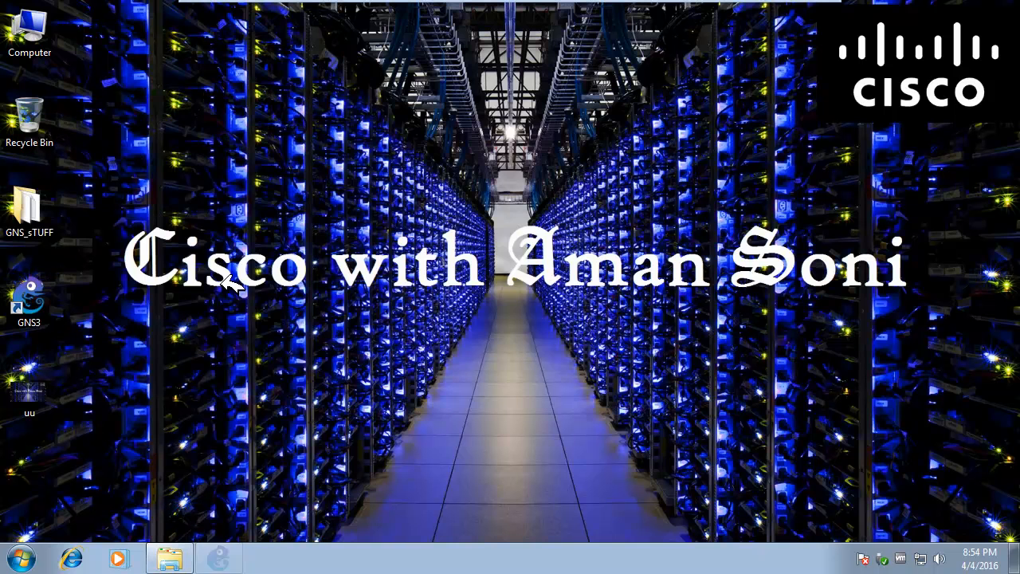
right_click(358, 196)
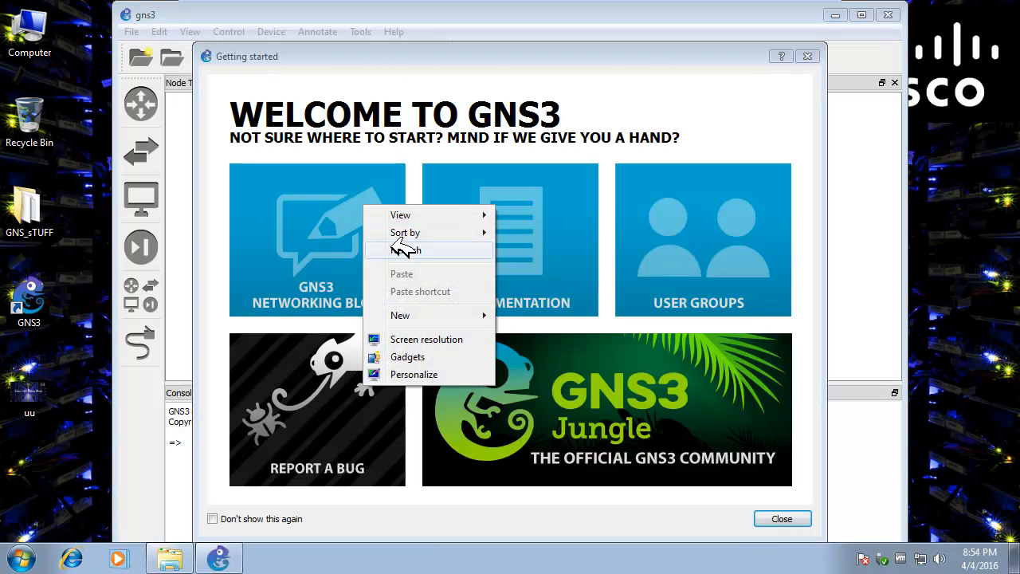
click(259, 518)
click(769, 519)
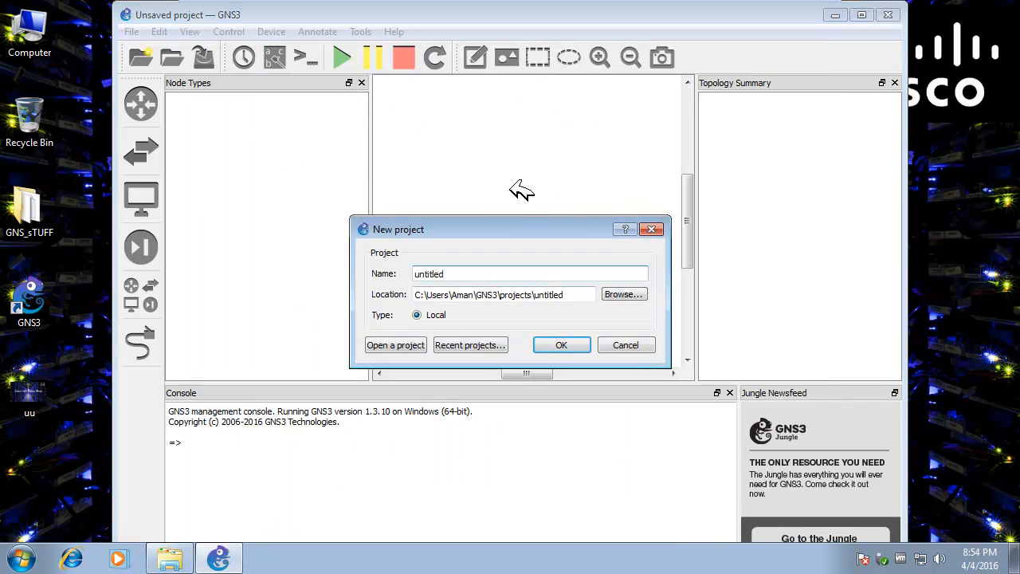
click(628, 345)
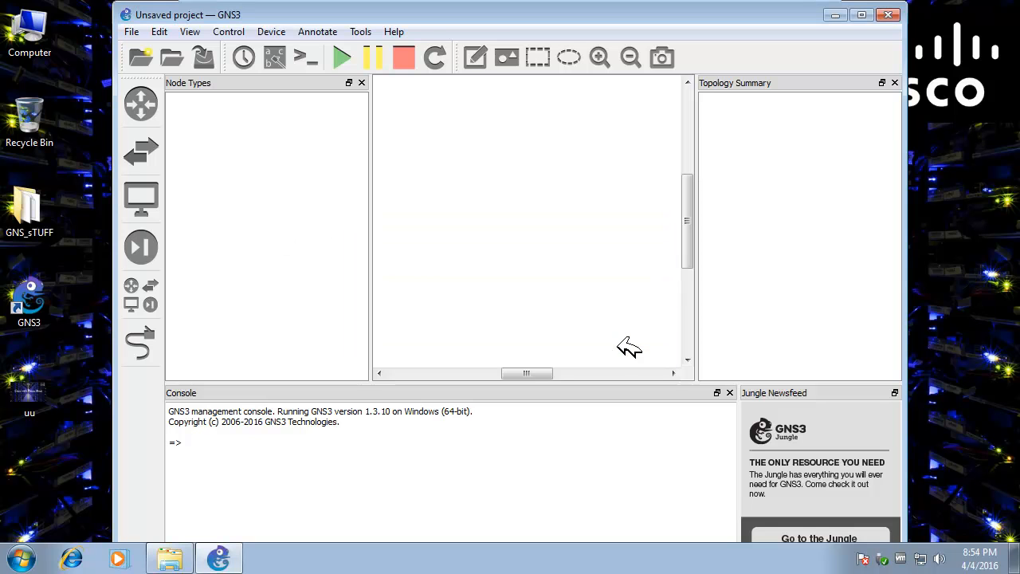
Step: Check GNS3 for available routers, and examine the c3745 IOS image file in the GNS_sTUFF folder
click(148, 104)
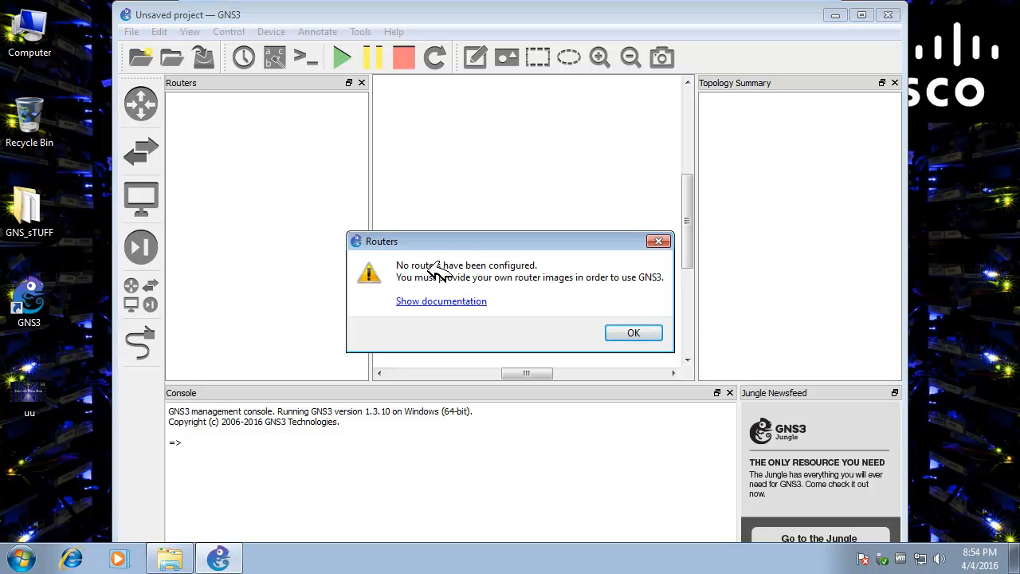
click(633, 326)
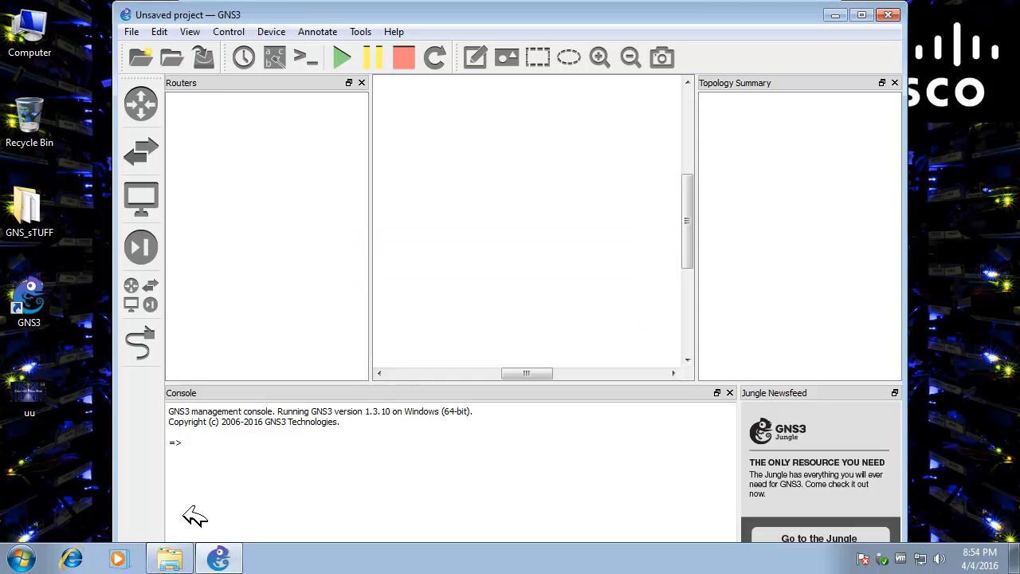
mouse_move(169, 558)
click(223, 463)
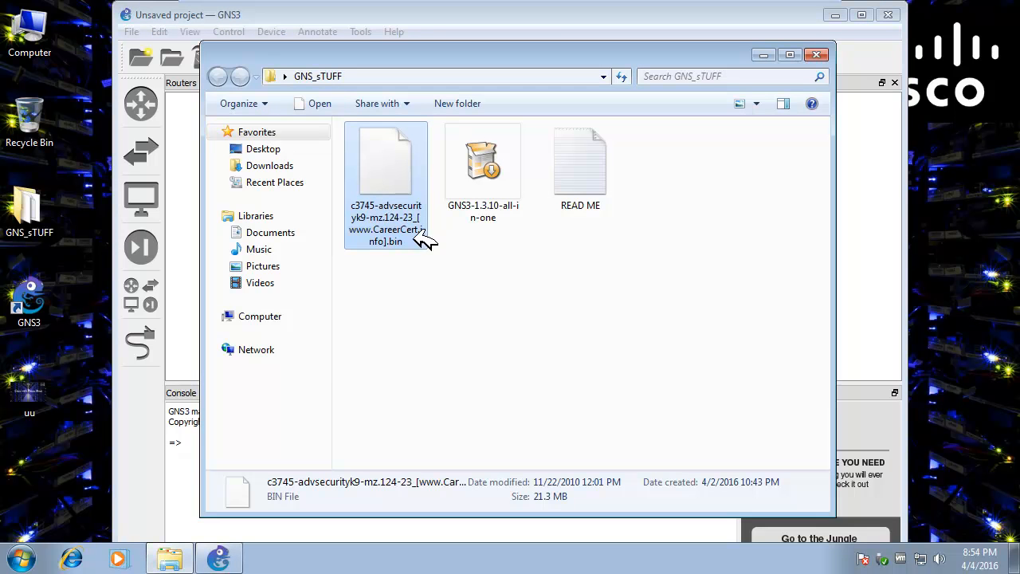
drag(431, 55, 1018, 132)
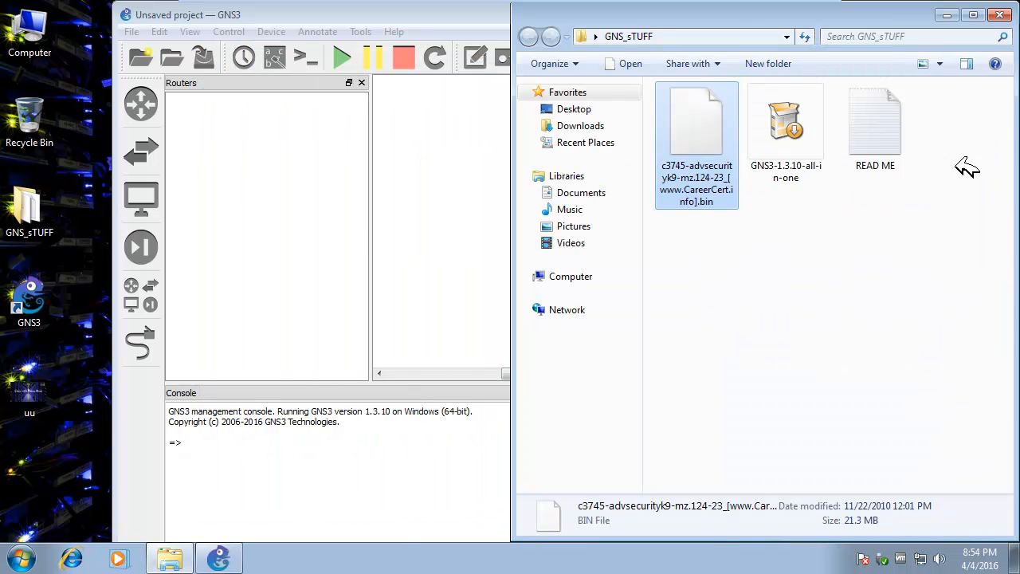
click(321, 227)
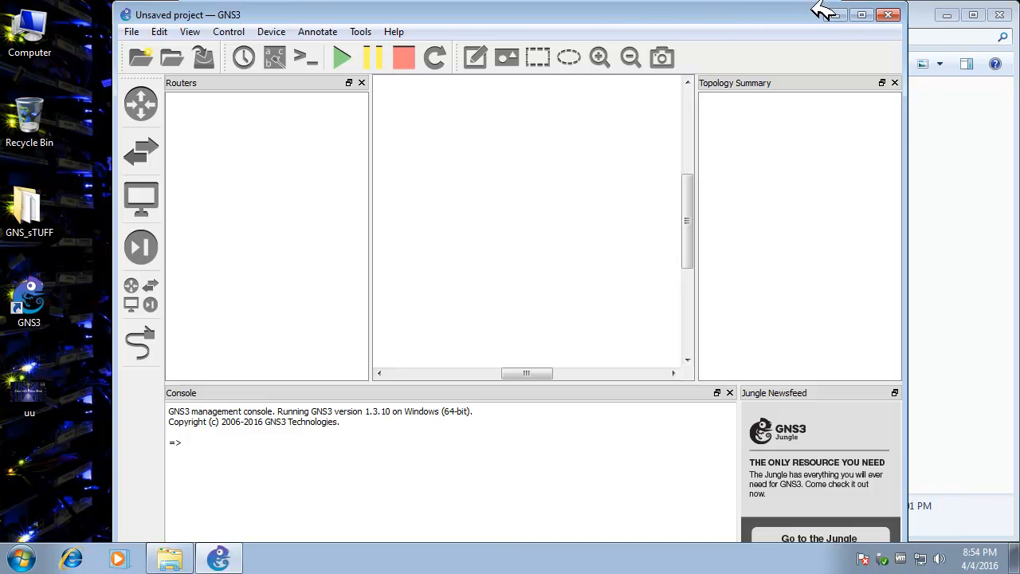
click(940, 141)
click(721, 144)
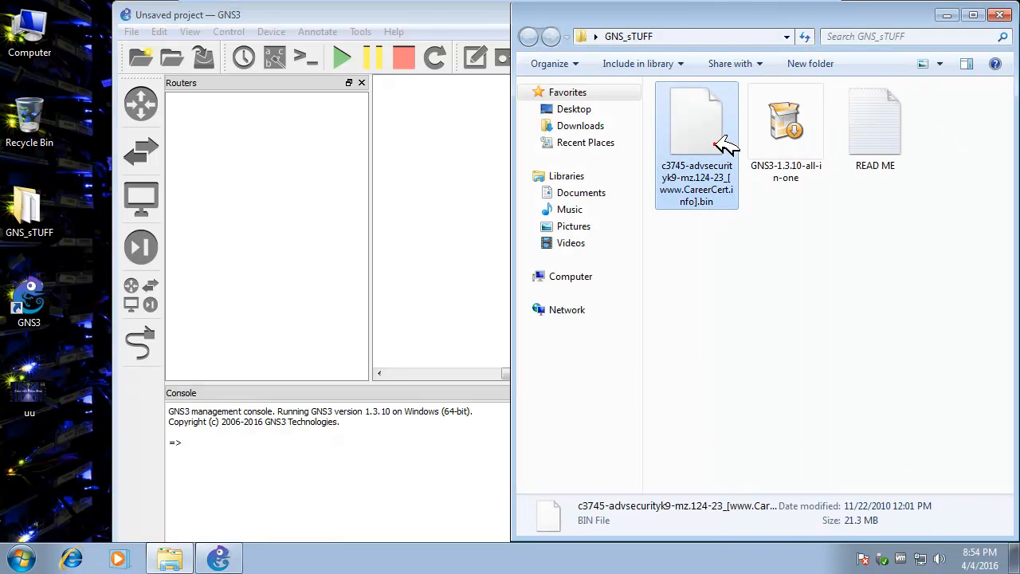
click(453, 181)
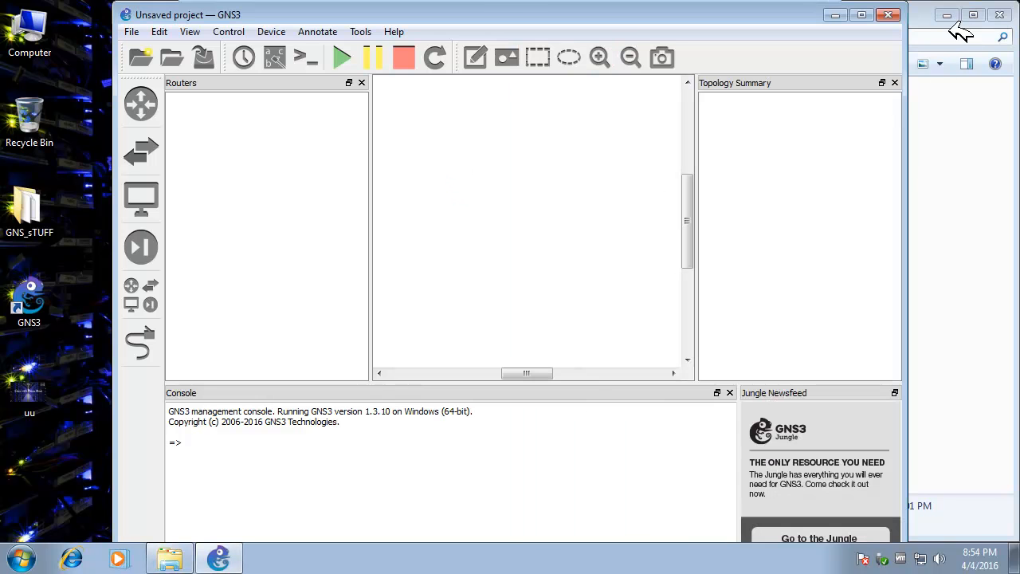
click(938, 104)
click(947, 16)
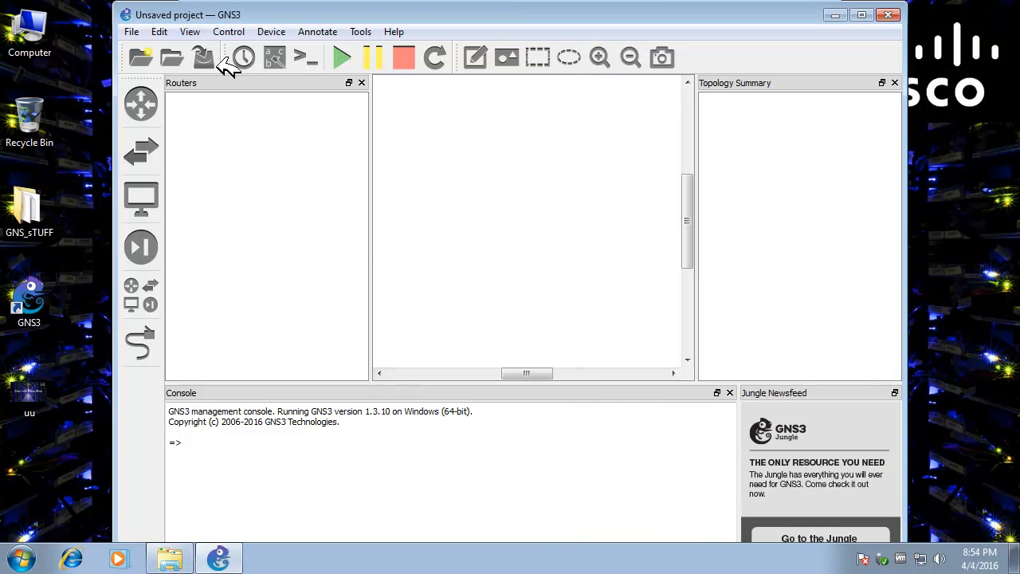
Step: Open the IOS router templates in the GNS3 preferences and start a new template
click(159, 31)
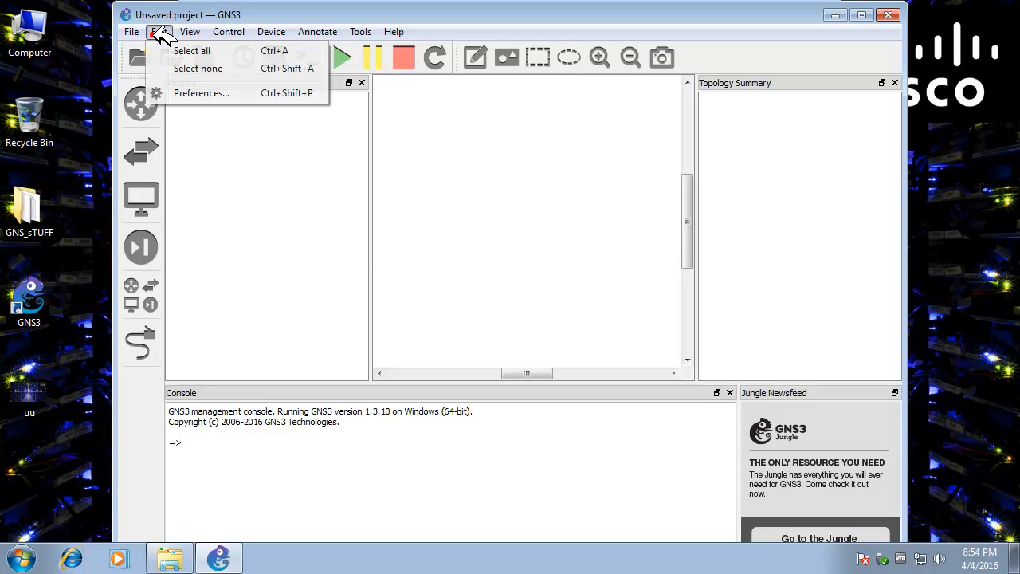
click(196, 93)
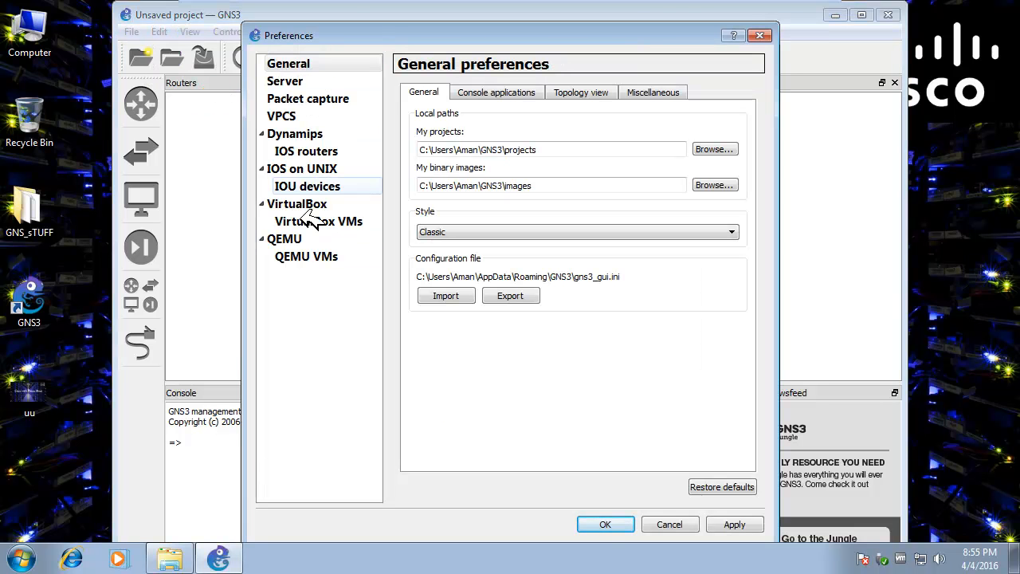
click(319, 153)
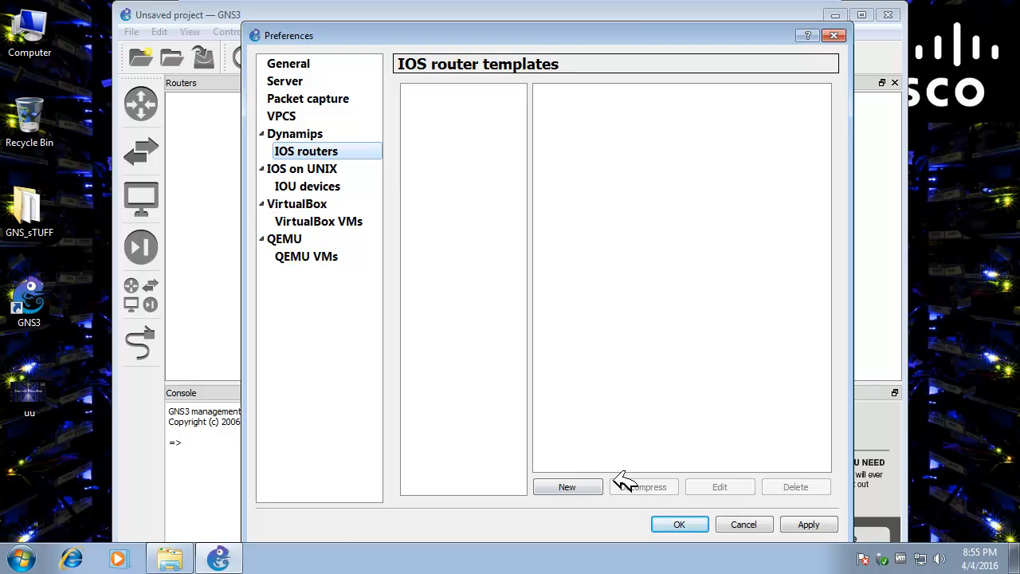
click(596, 483)
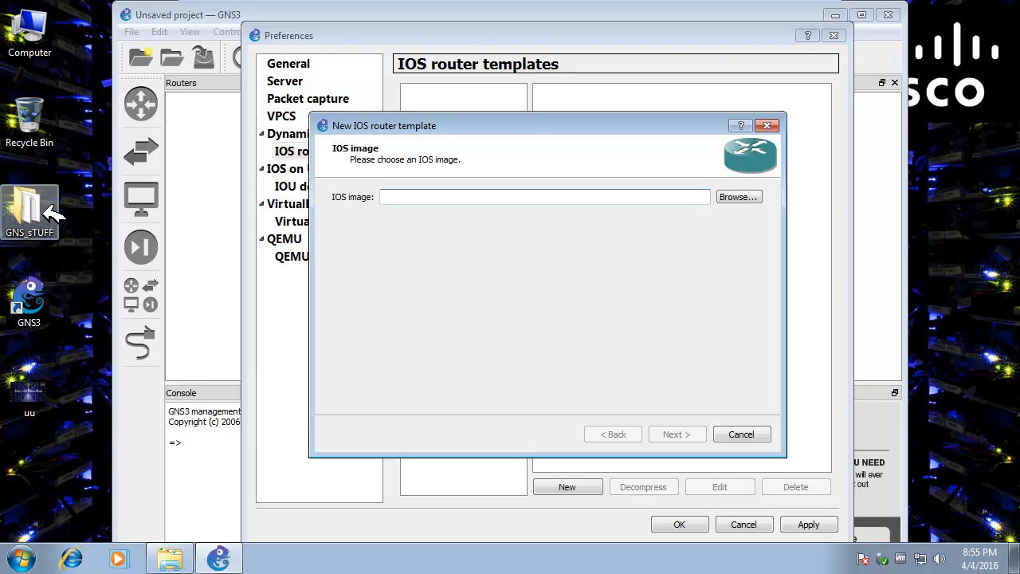
Step: Copy the full path of the GNS_sTUFF desktop folder and close its window
double_click(45, 206)
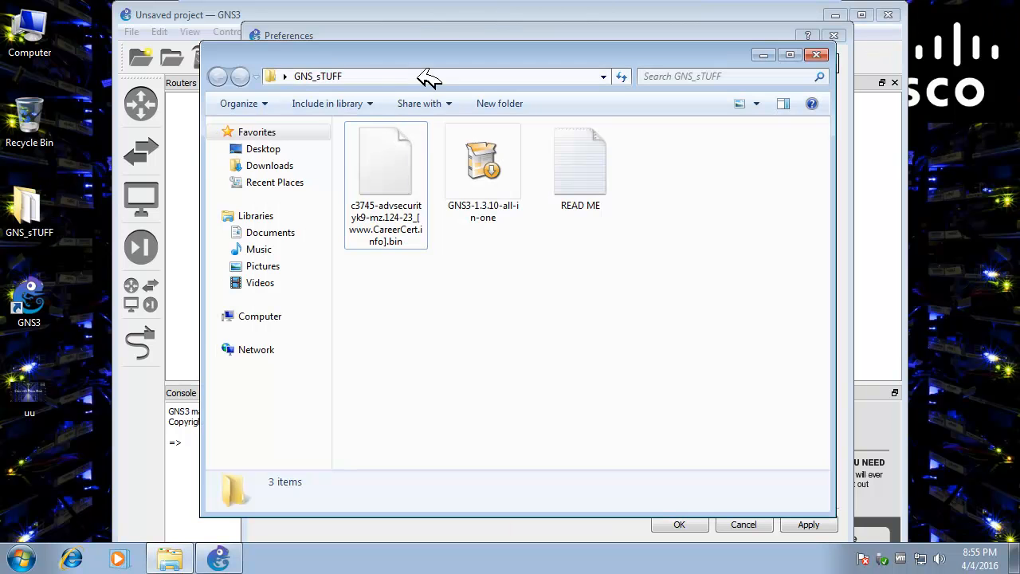
click(431, 76)
right_click(426, 75)
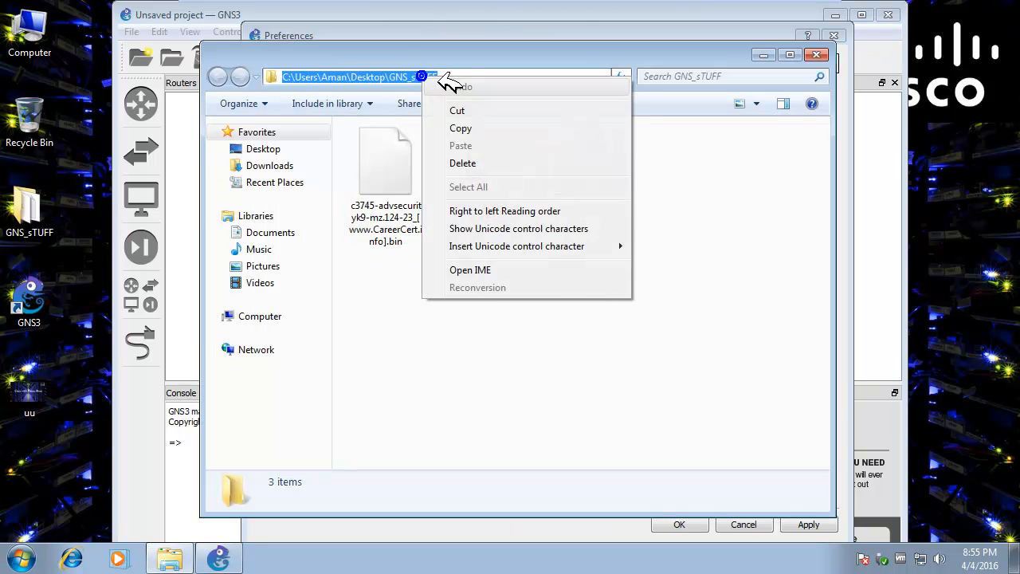
click(467, 126)
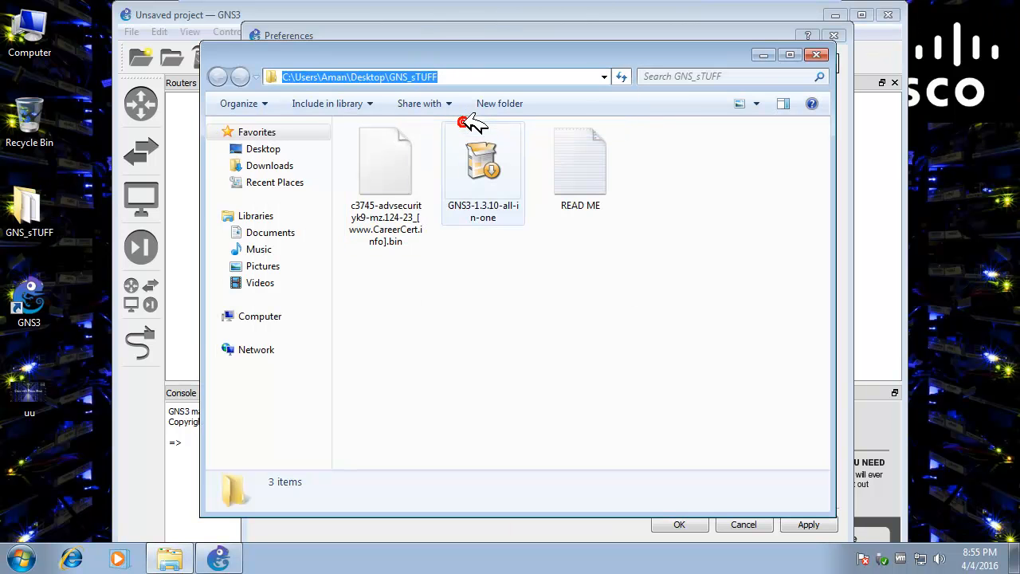
click(817, 54)
Step: Choose the c3745-advsecurityk9-mz.124-23 file from the copied GNS_sTUFF path as the IOS image and agree to decompress it
click(754, 196)
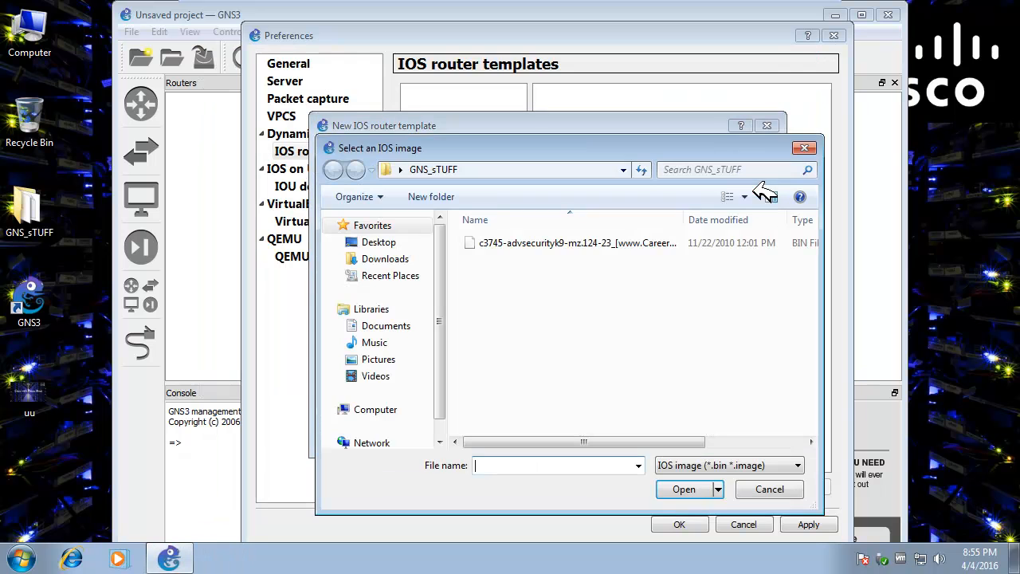
click(577, 165)
right_click(585, 164)
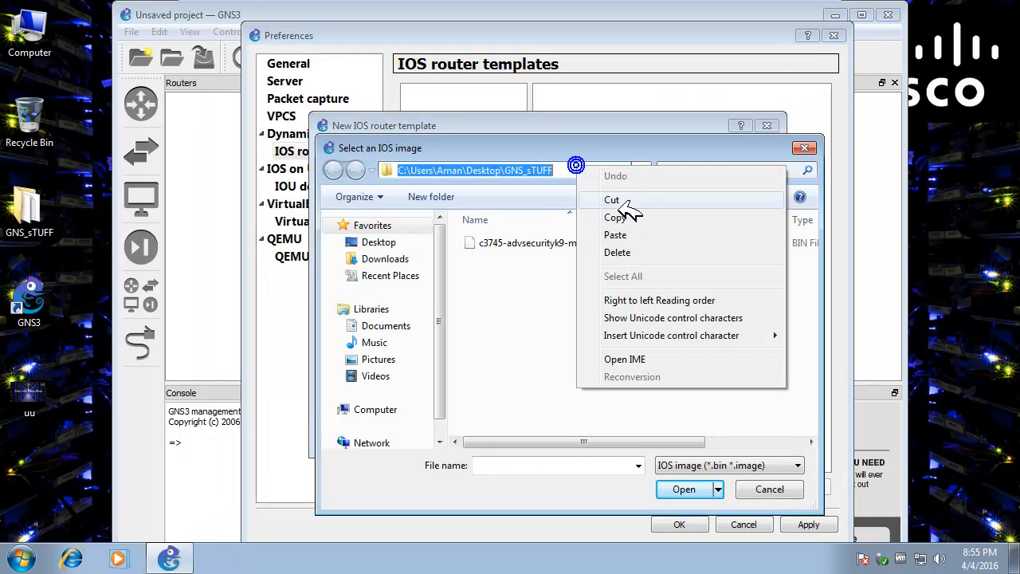
click(630, 235)
key(Return)
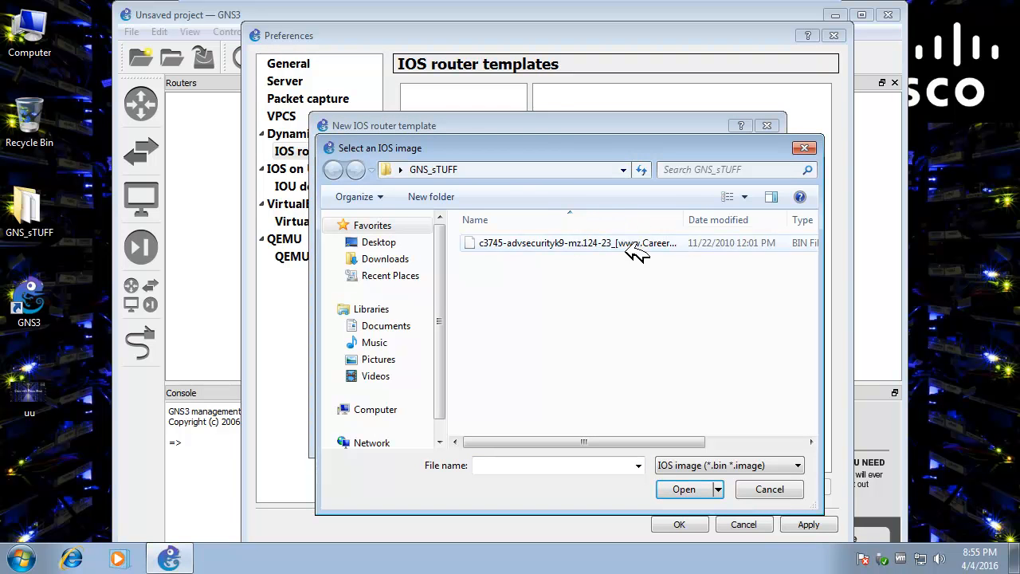
double_click(552, 243)
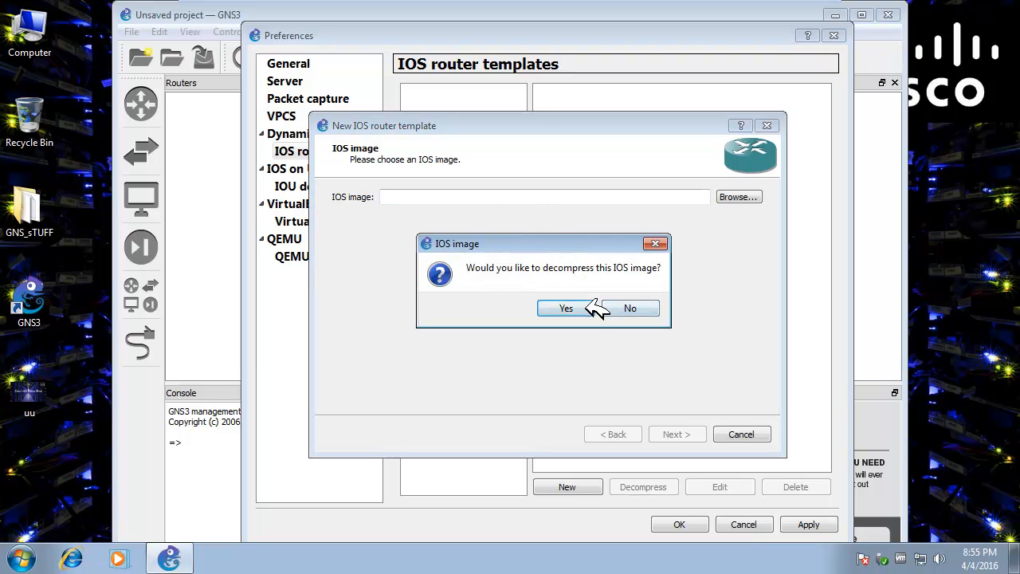
click(594, 311)
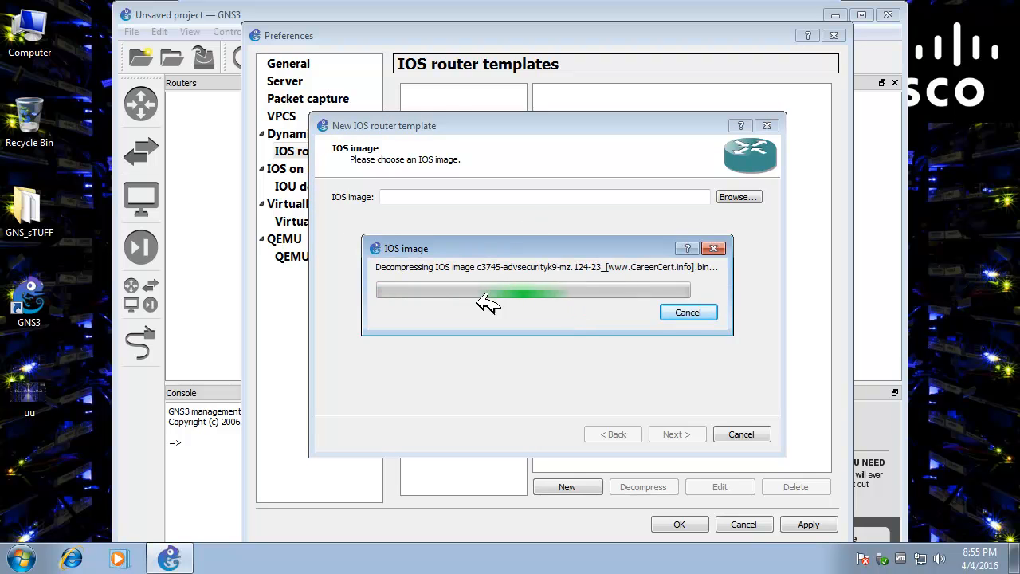
Step: Keep c3745 as the new router's name and platform, and 256 MiB as its default RAM
click(677, 433)
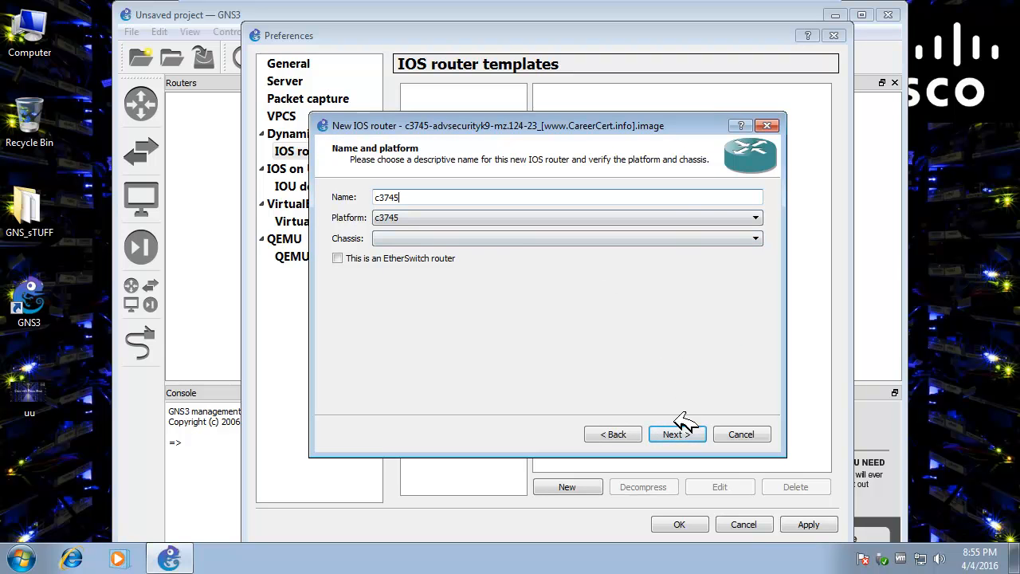
click(677, 432)
double_click(433, 197)
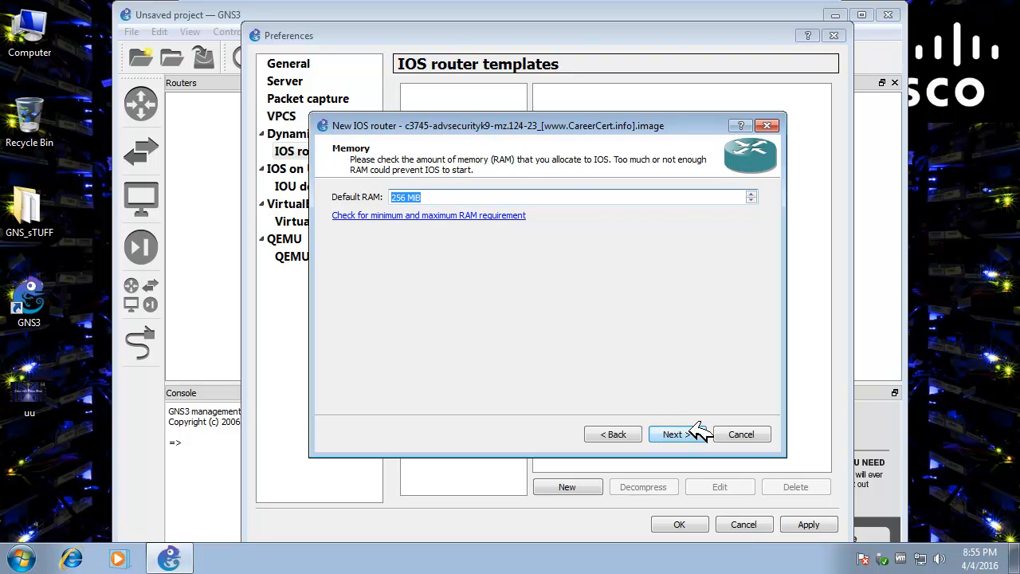
click(690, 430)
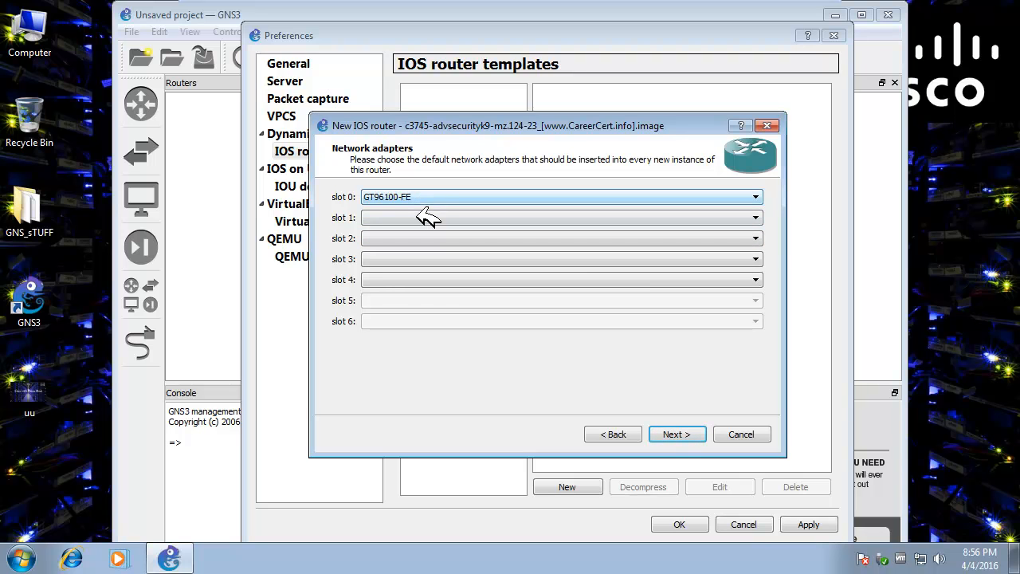
Step: Assign the NM-1FE-TX network adapter to slots 1 through 4 of the new router and continue to the WIC modules
click(419, 216)
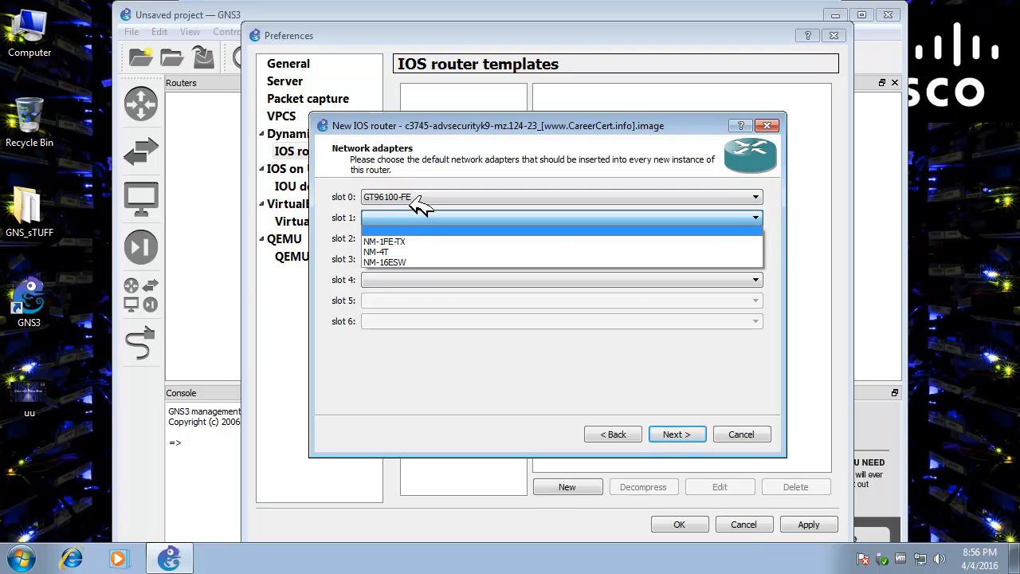
click(412, 241)
click(411, 239)
click(412, 262)
click(417, 259)
click(418, 282)
click(421, 280)
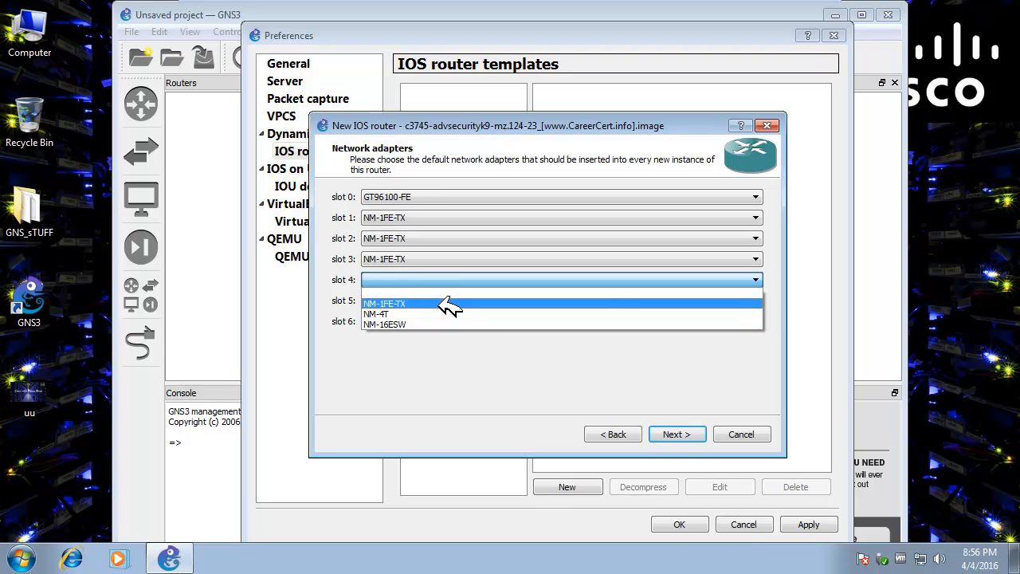
click(449, 304)
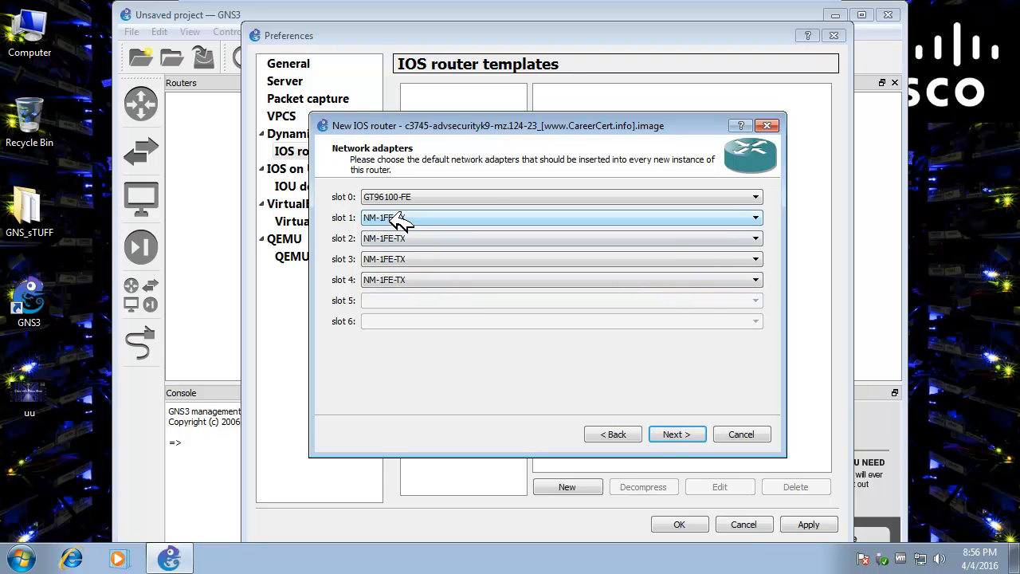
click(673, 431)
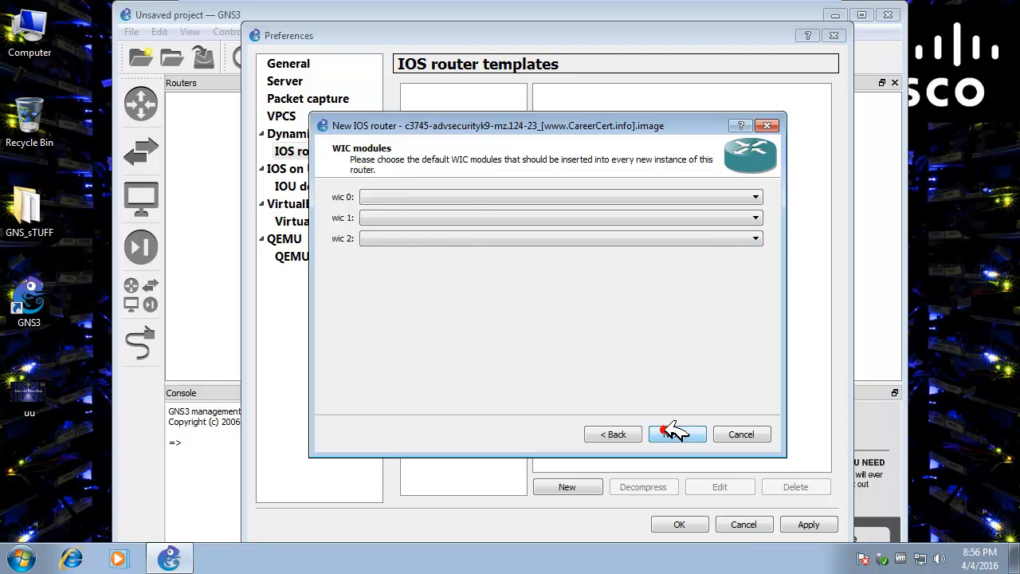
Step: Assign the WIC-2T module to WIC 0, WIC 1 and WIC 2 of the new router
click(469, 196)
click(469, 230)
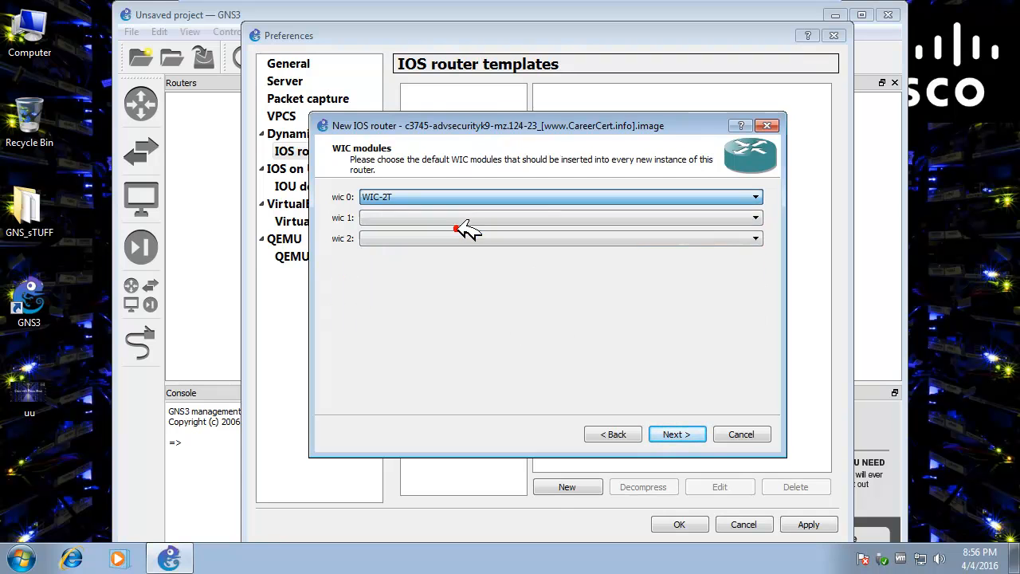
click(463, 217)
click(450, 251)
click(448, 237)
click(451, 273)
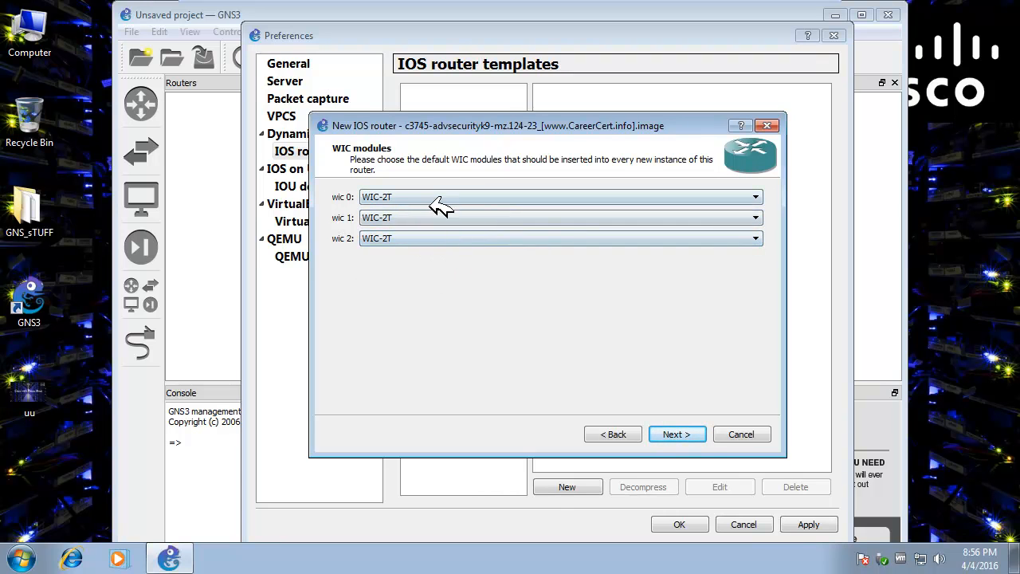
Step: Recheck the network adapter choices, proceed to the Idle-PC settings and run the Idle-PC finder for the image
click(631, 435)
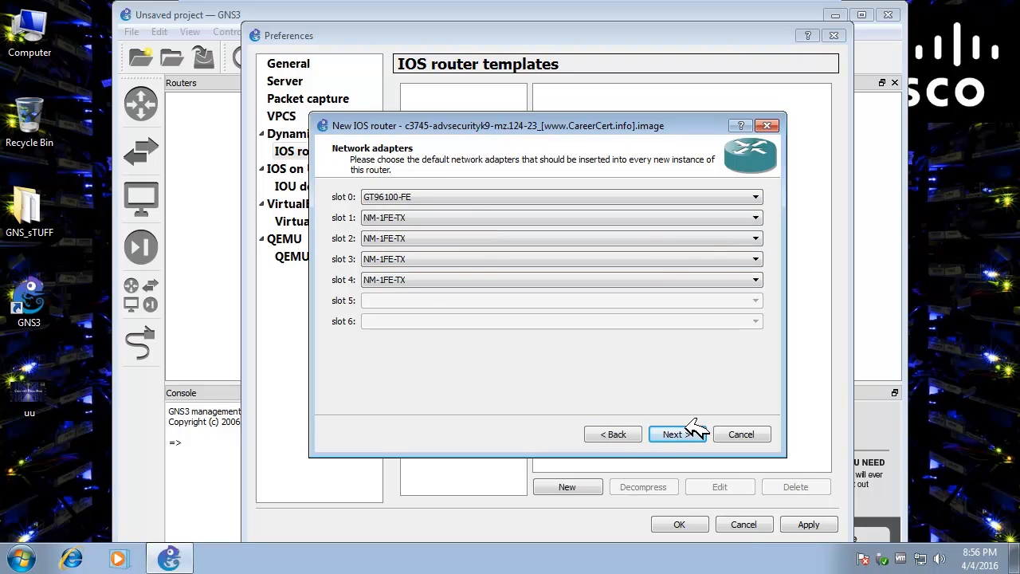
click(677, 433)
click(678, 434)
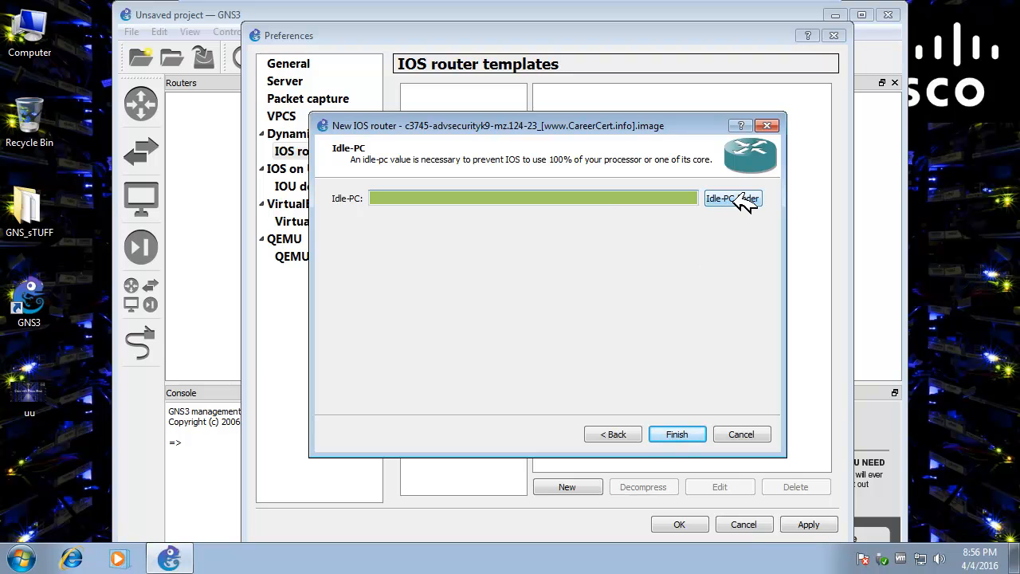
click(732, 199)
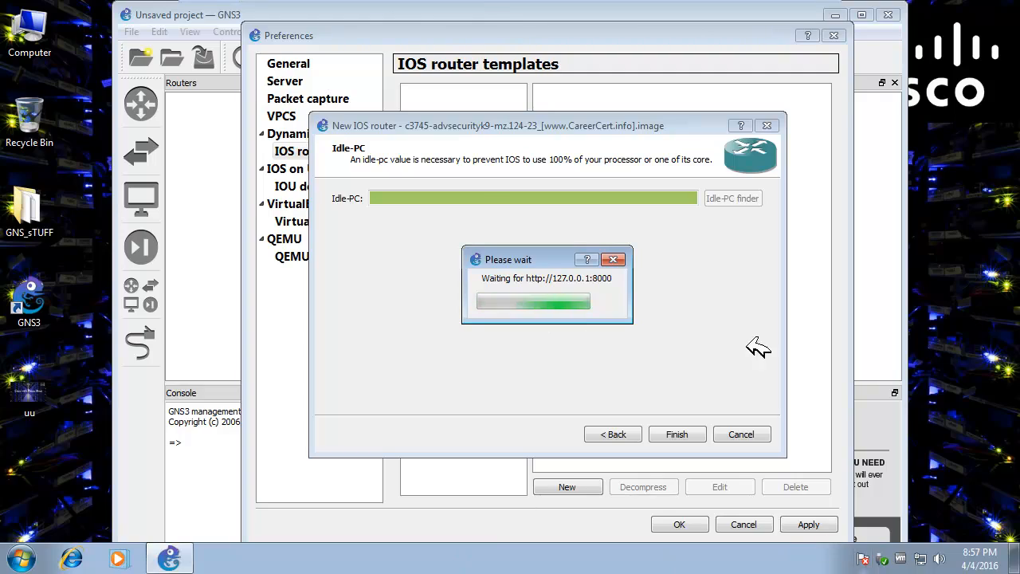
mouse_move(553, 3)
click(783, 12)
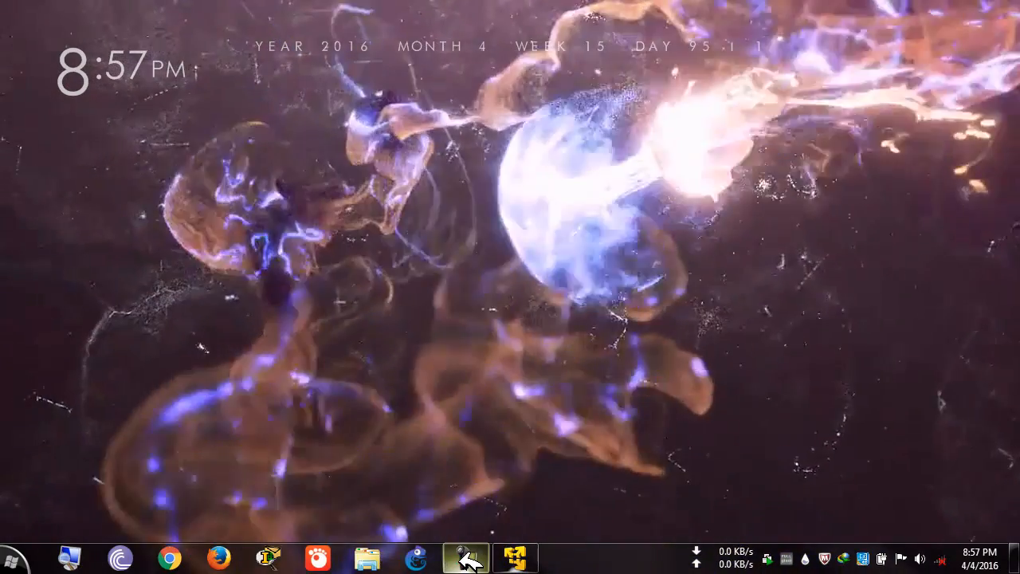
click(466, 560)
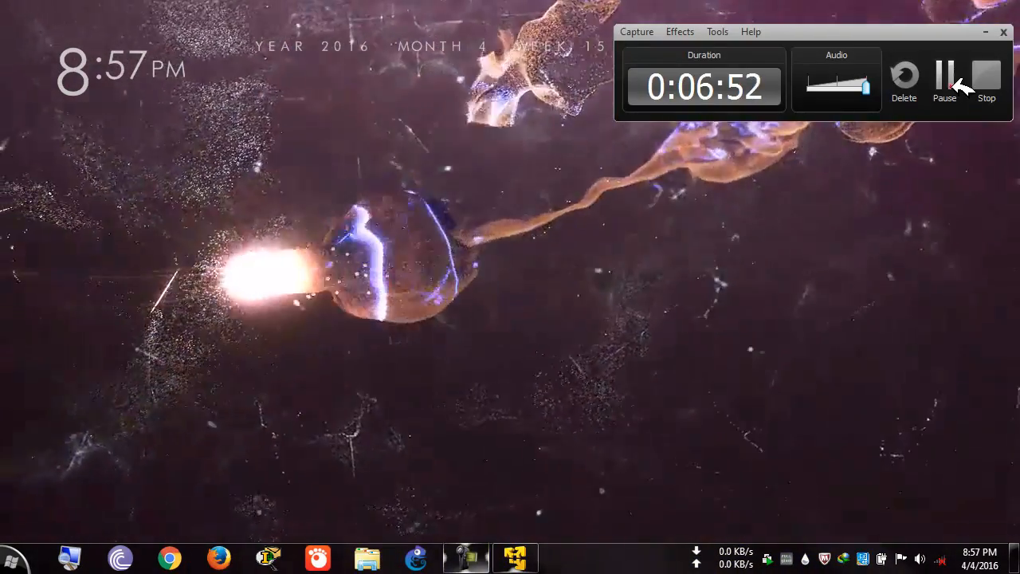
click(982, 80)
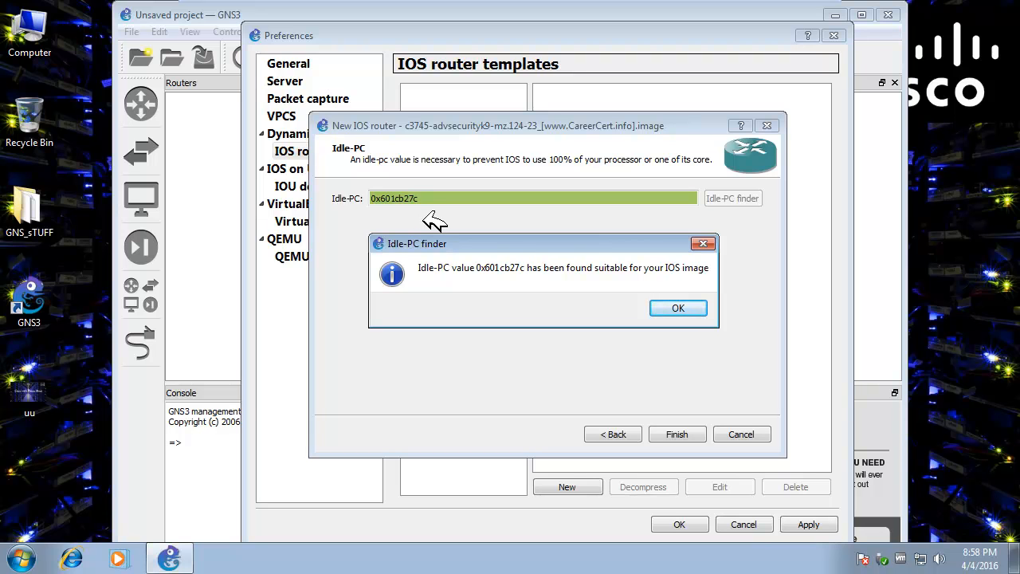
Step: Accept the found Idle-PC value, finish the c3745 router template and save the preferences
click(671, 305)
click(684, 430)
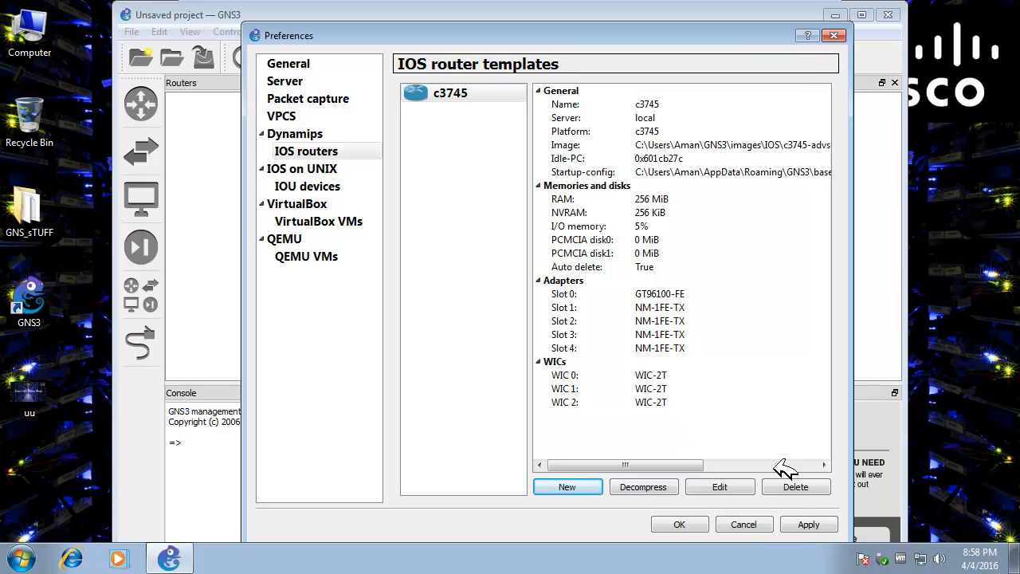
click(809, 522)
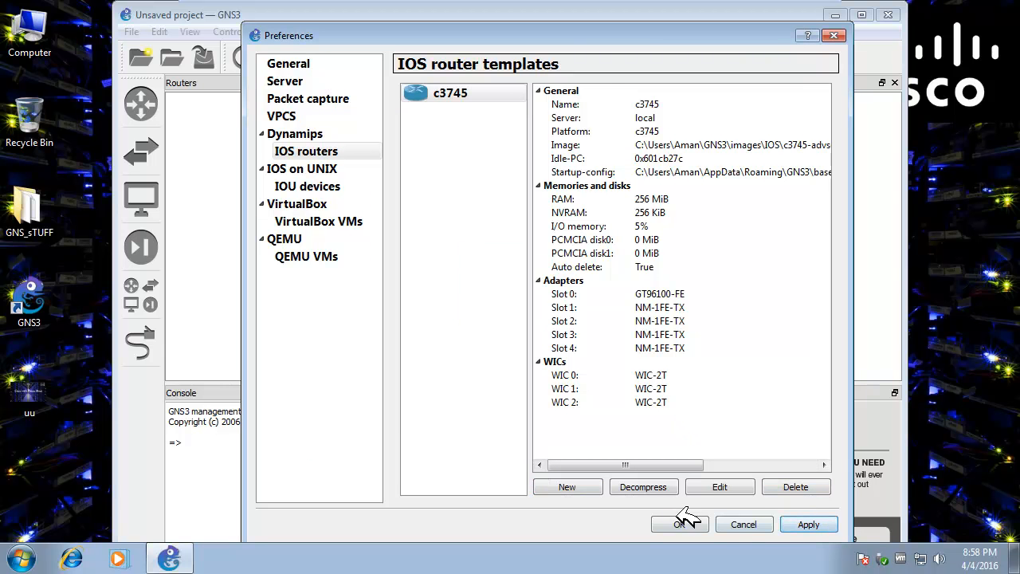
click(679, 523)
Step: Maximize the project window and place three c3745 routers in a triangle in the workspace, with R3 below R1 and R2
click(158, 103)
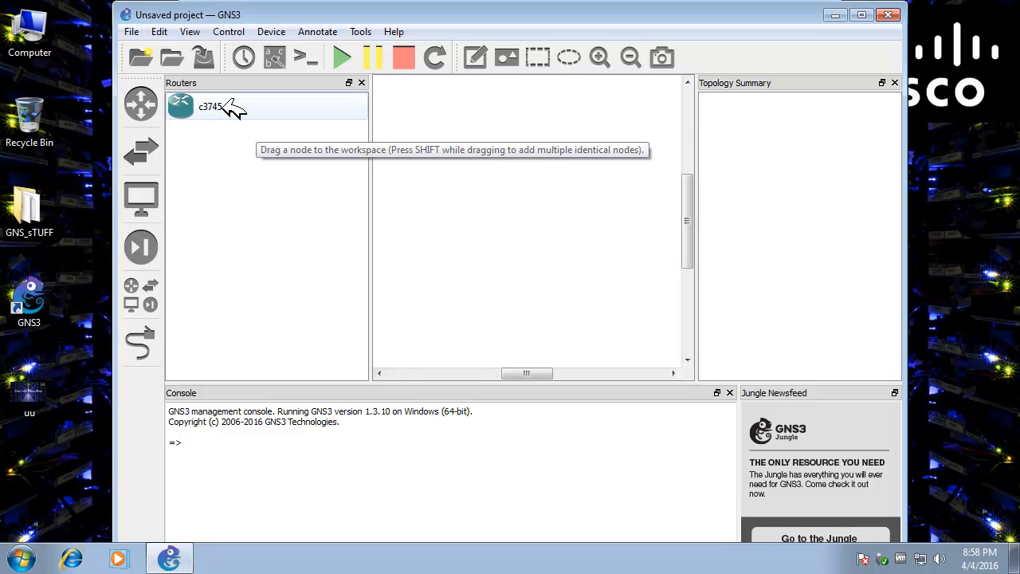
drag(350, 13, 316, 1)
drag(128, 100, 294, 136)
drag(127, 100, 541, 145)
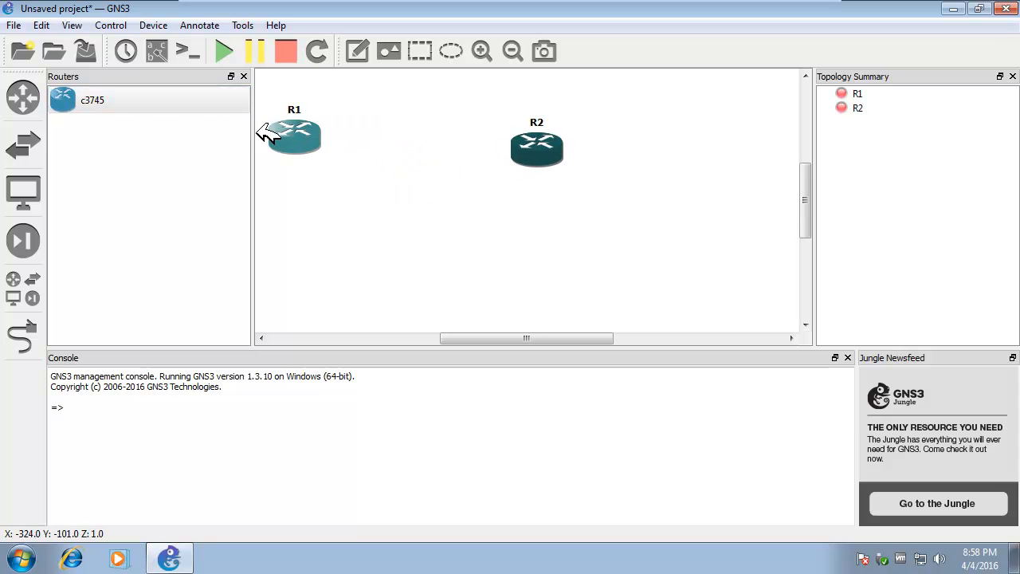
drag(308, 130, 362, 138)
drag(171, 102, 261, 125)
drag(446, 224, 445, 224)
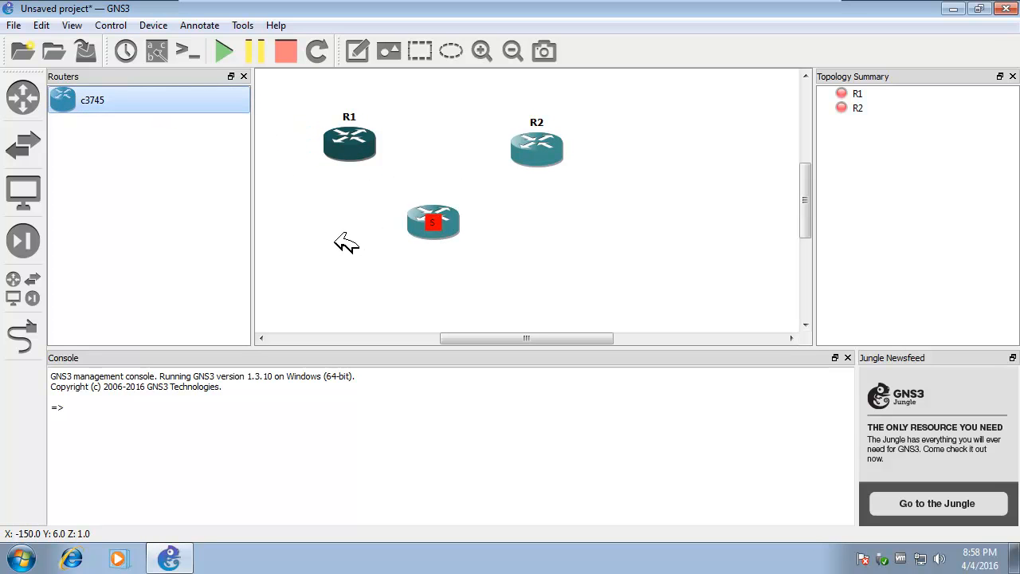
click(34, 102)
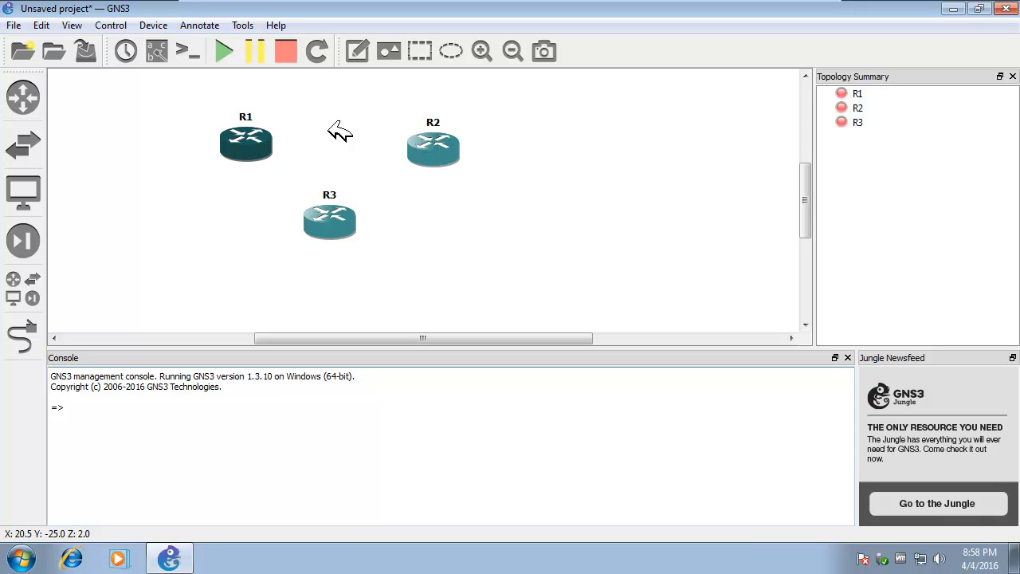
Step: Start adding links and connect R1 FastEthernet0/0 to R2 FastEthernet0/0
click(40, 336)
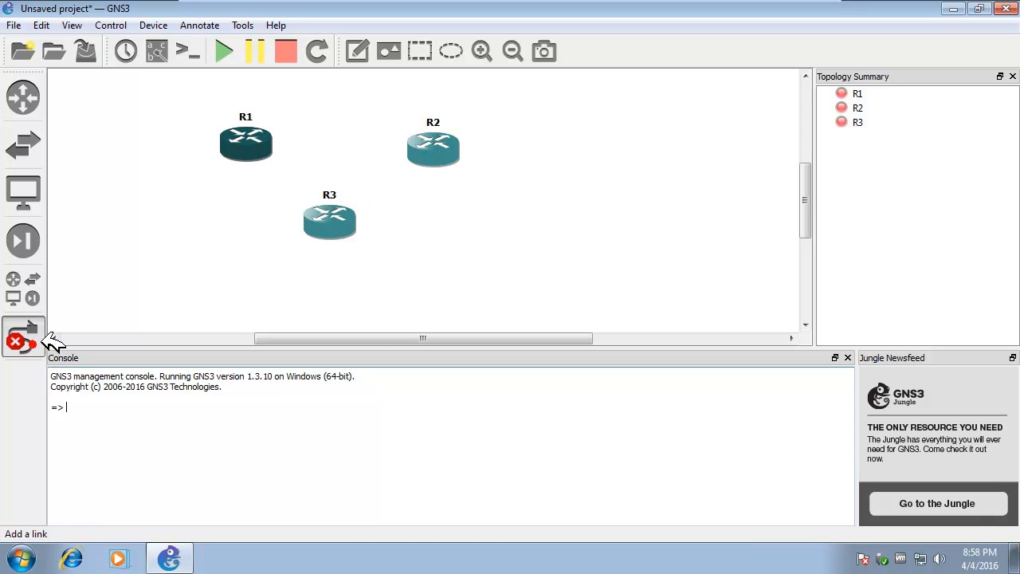
click(259, 158)
click(288, 167)
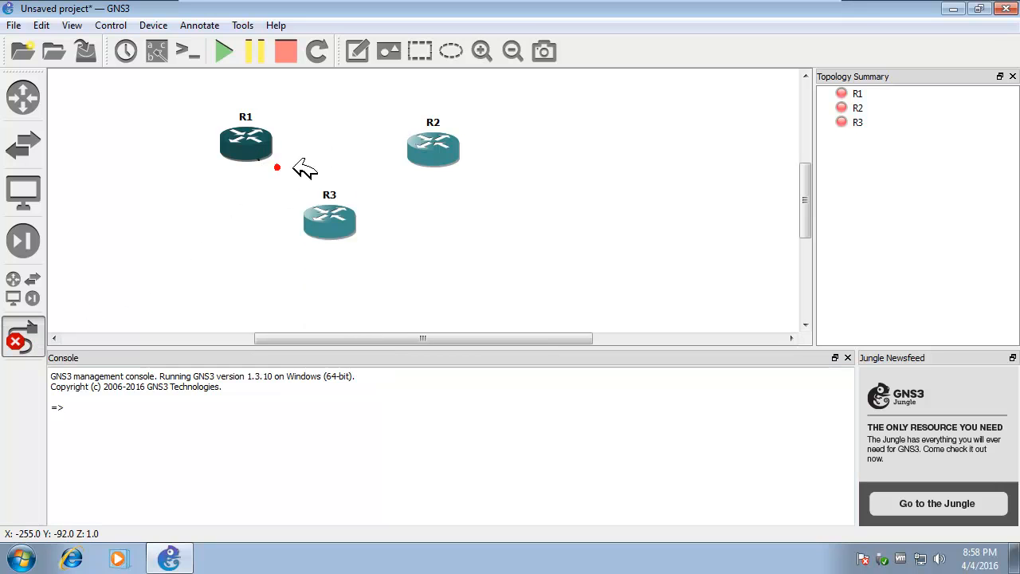
click(434, 156)
click(458, 165)
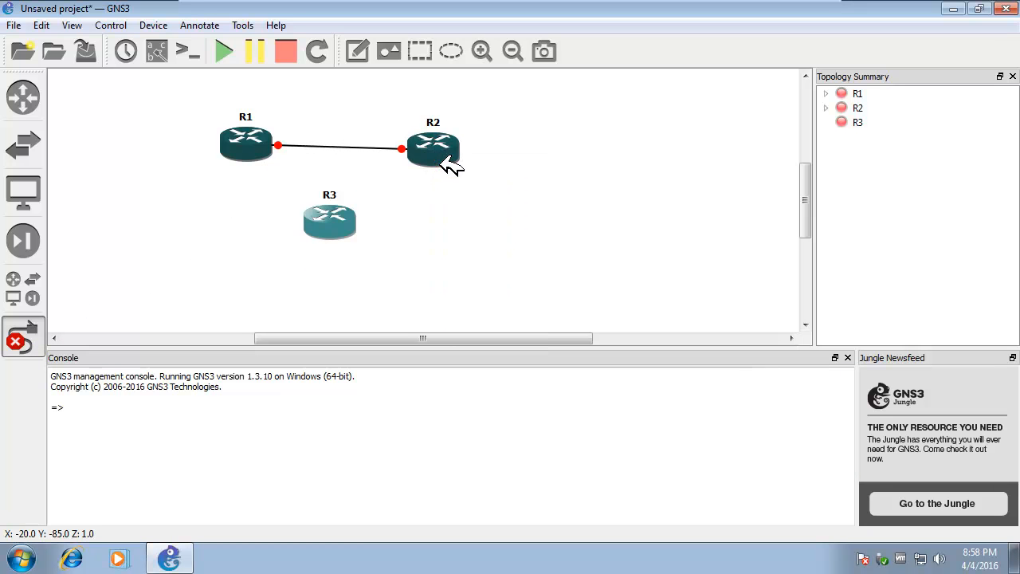
Step: Link R2 Serial0/1 to R3 Serial0/2
click(443, 160)
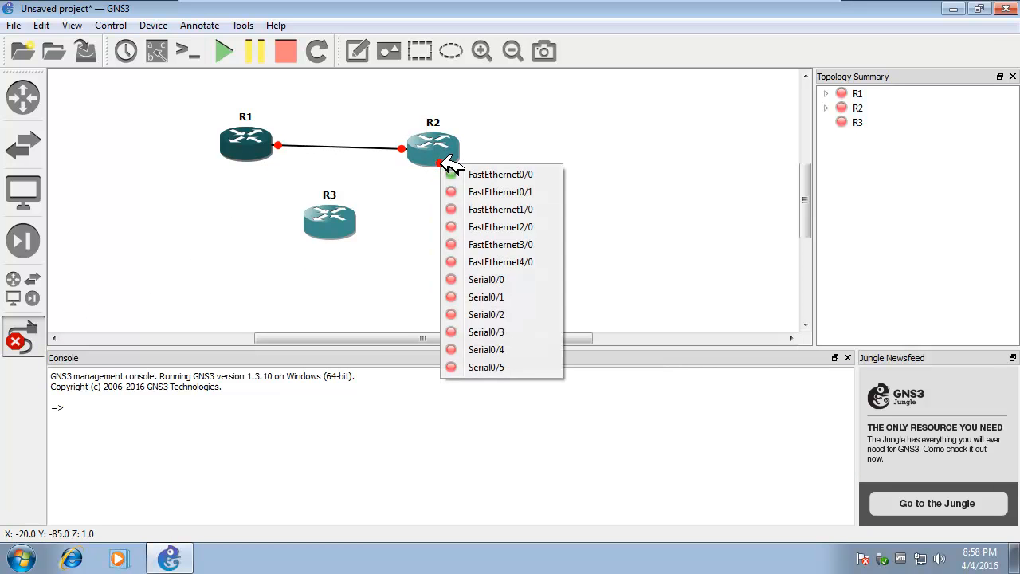
click(492, 297)
click(351, 228)
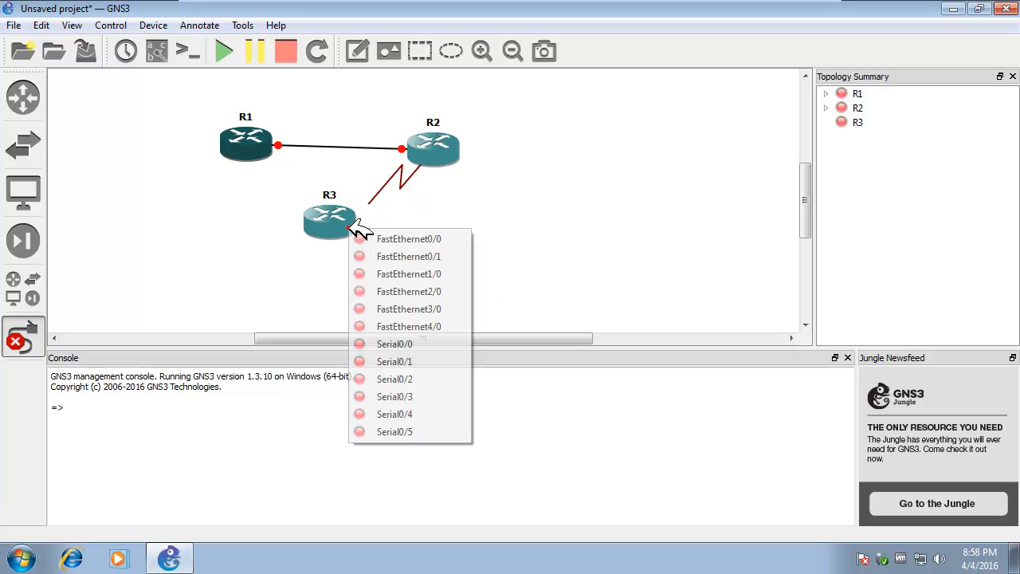
click(419, 380)
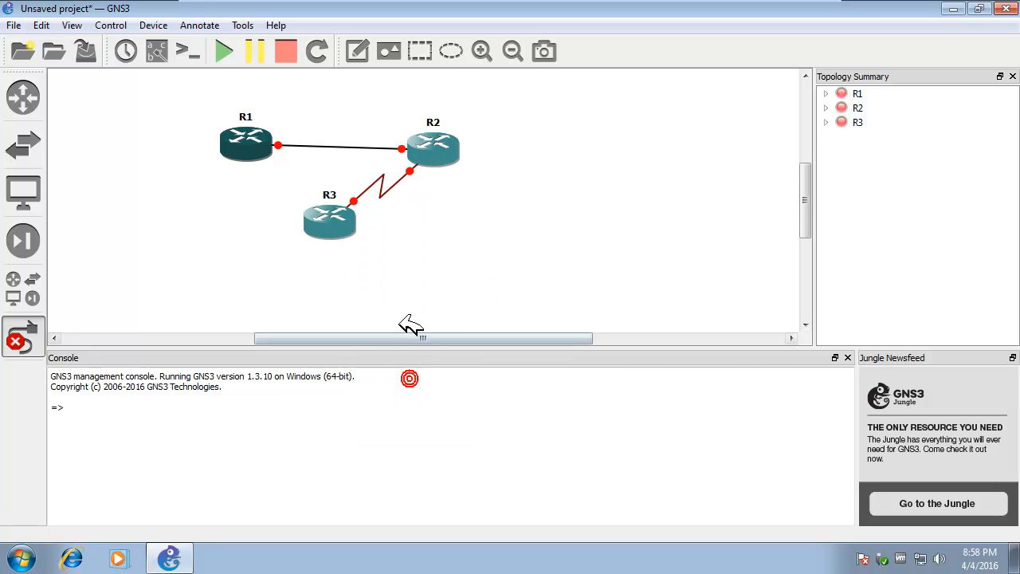
Step: Link R1 Serial0/1 to R3 Serial0/1 and stop adding links
click(253, 156)
click(311, 295)
click(326, 223)
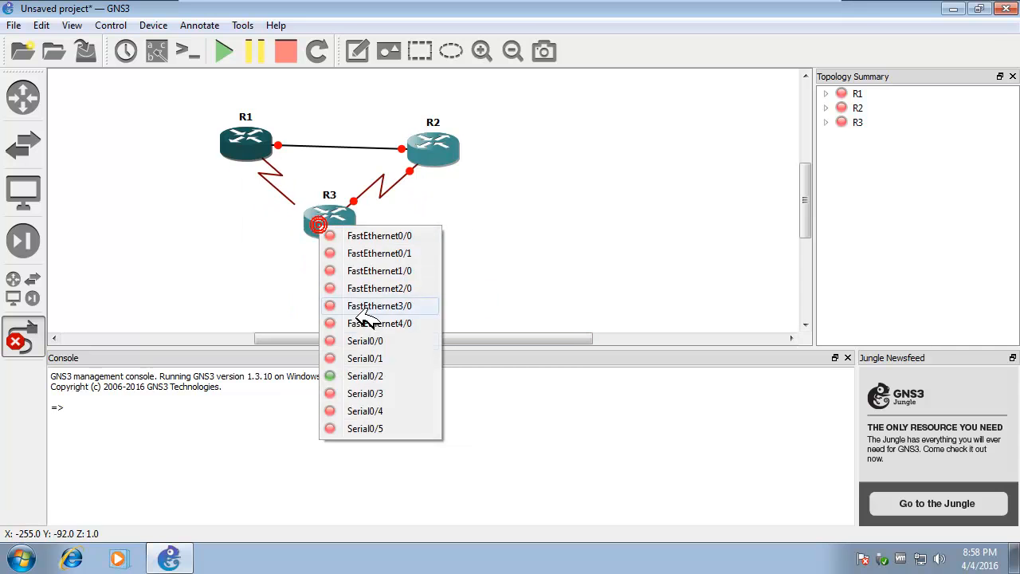
click(375, 356)
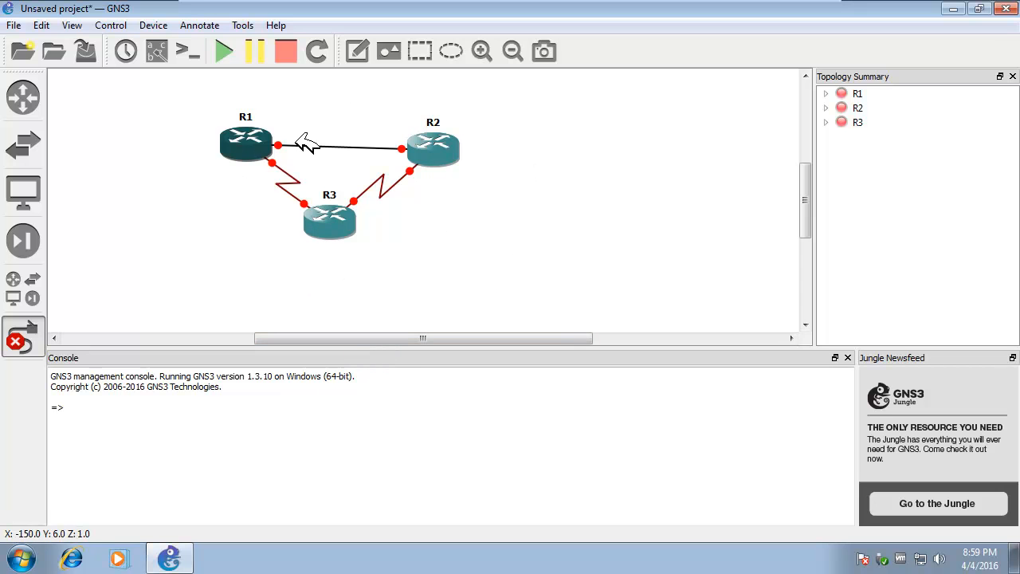
click(24, 336)
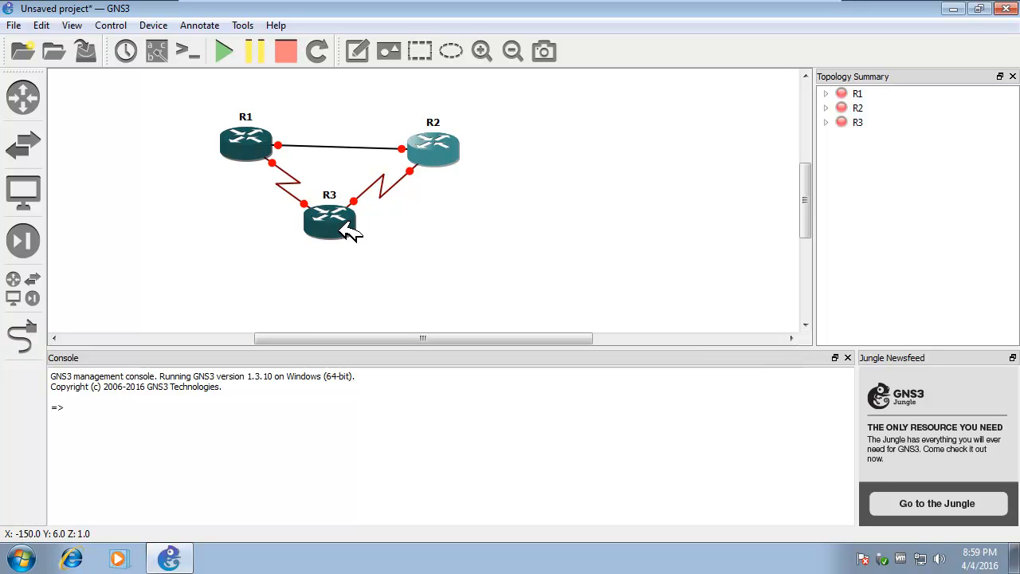
Step: Spread the three linked routers apart into a wider triangle, with R3 centred lower between R1 and R2
drag(353, 234, 395, 269)
drag(263, 151, 242, 156)
drag(409, 160, 485, 163)
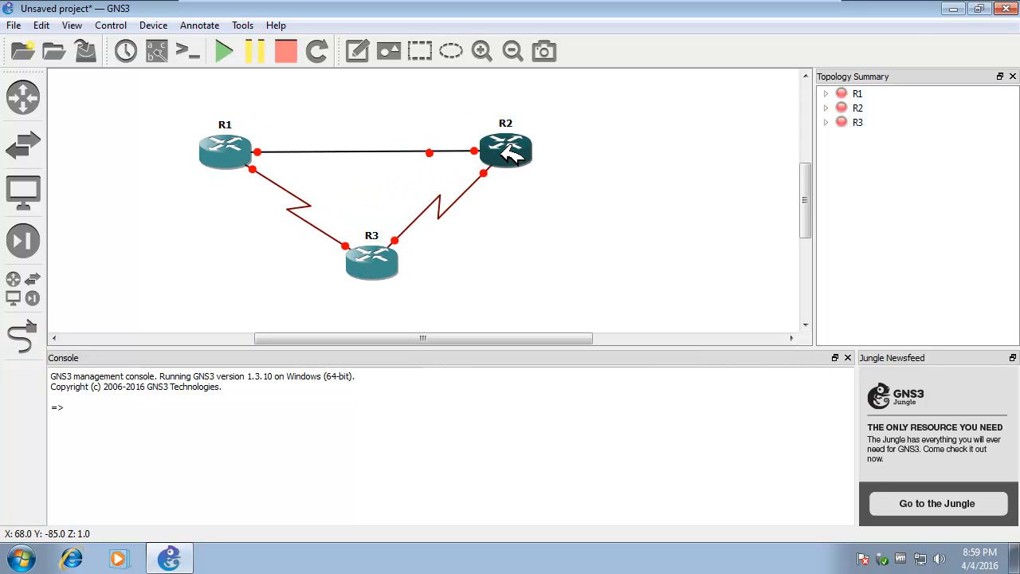
drag(386, 257, 387, 275)
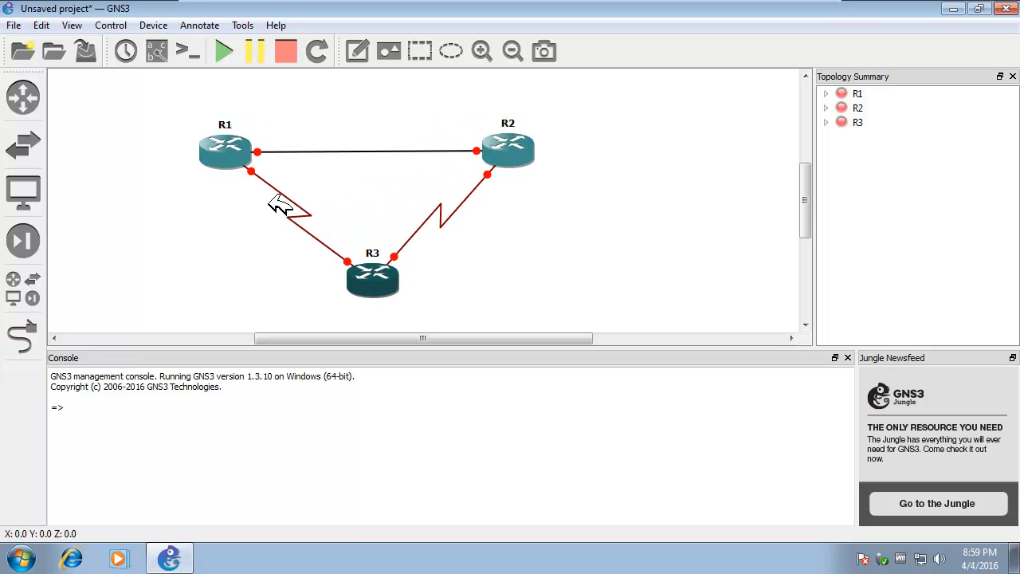
Step: Start routers R1, R3 and R2 one after another
click(252, 162)
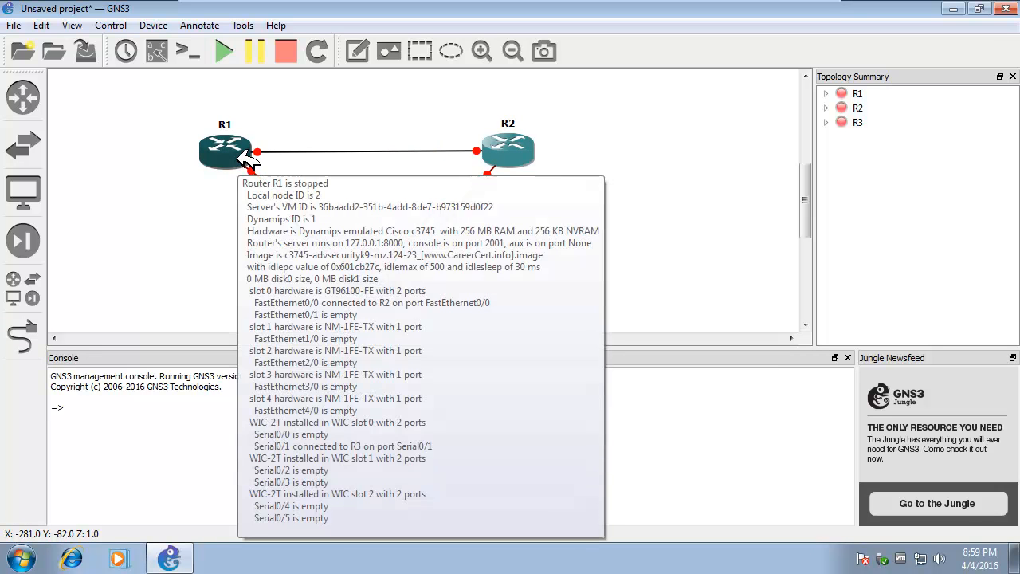
right_click(239, 156)
click(298, 359)
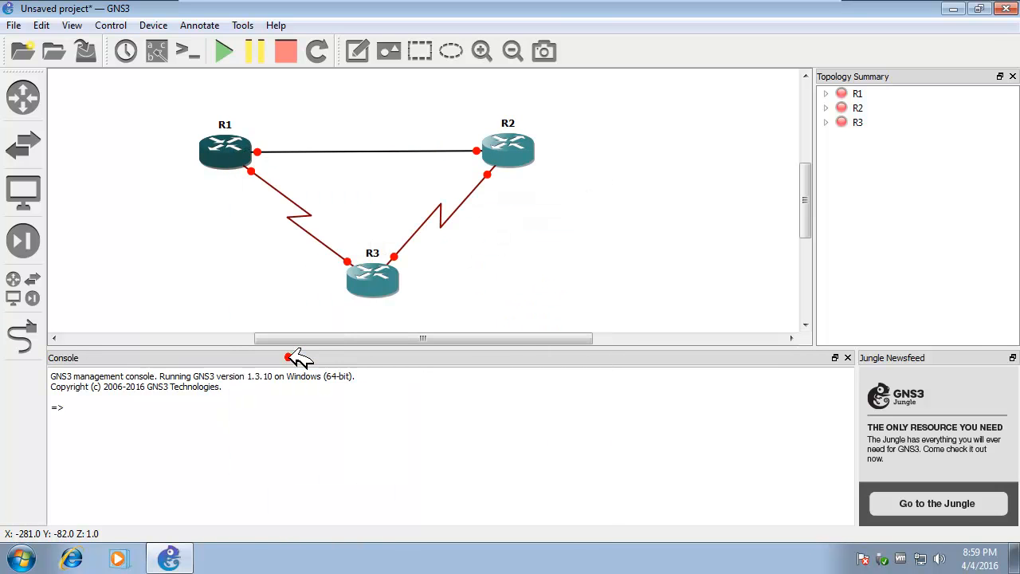
click(383, 284)
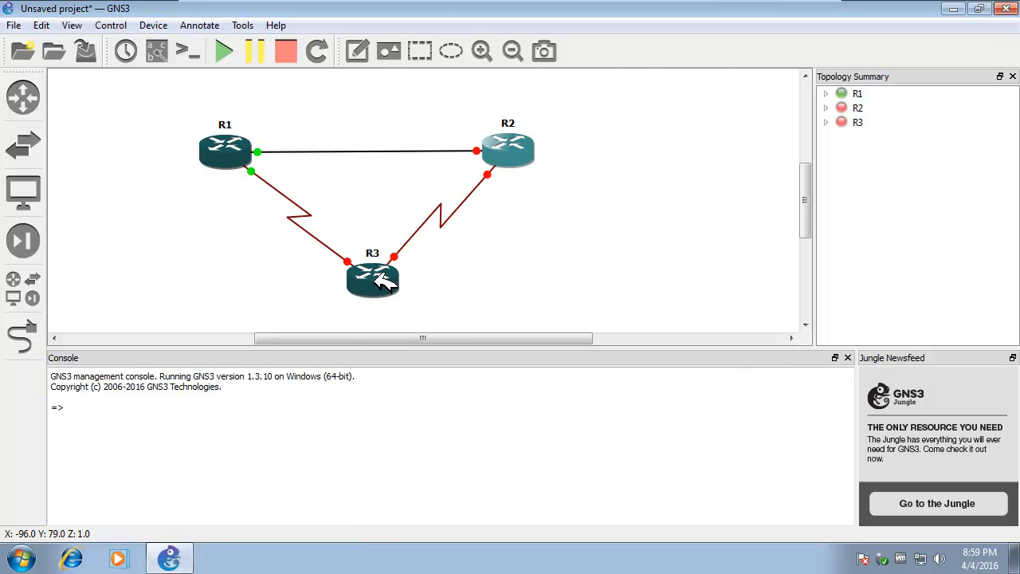
right_click(383, 283)
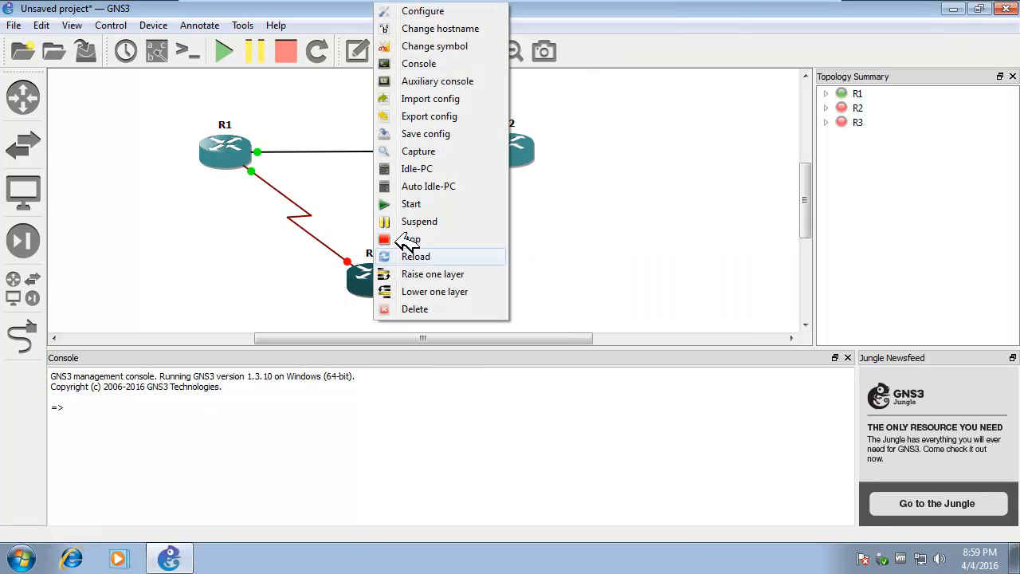
click(416, 204)
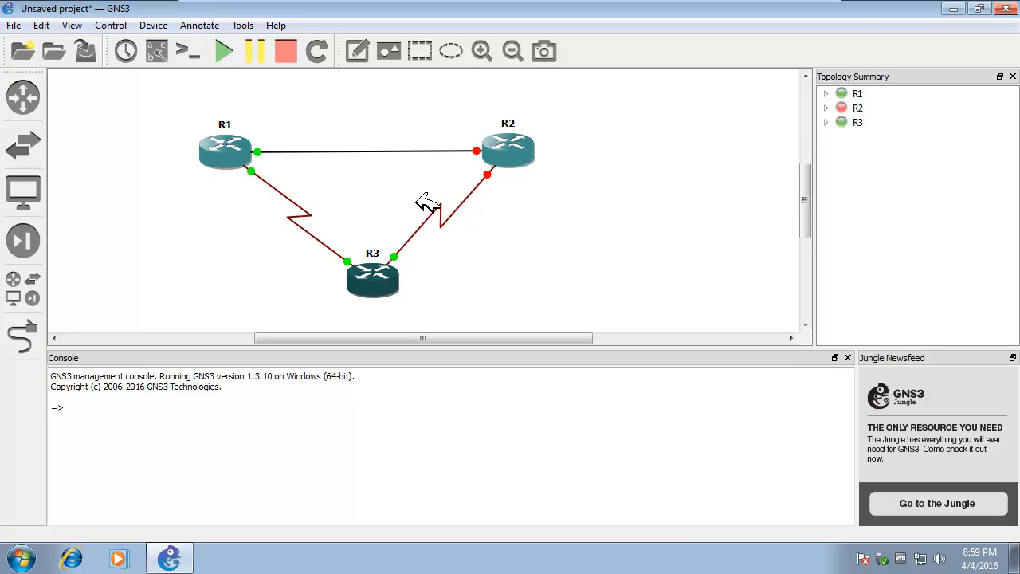
right_click(521, 155)
click(576, 355)
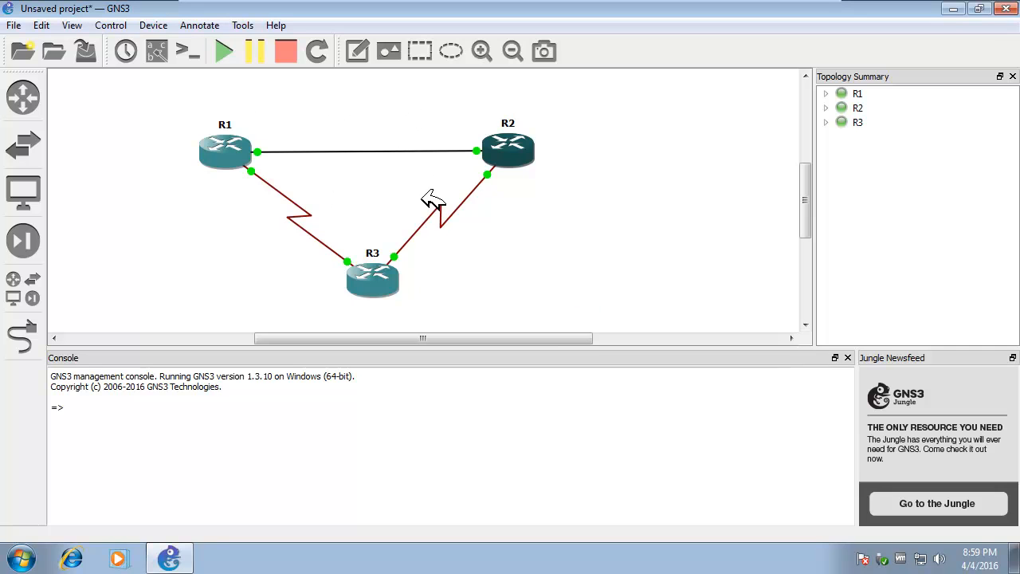
Step: Open the console of router R1 and move its window clear of the R1 and R3 icons in the topology
right_click(230, 158)
click(286, 228)
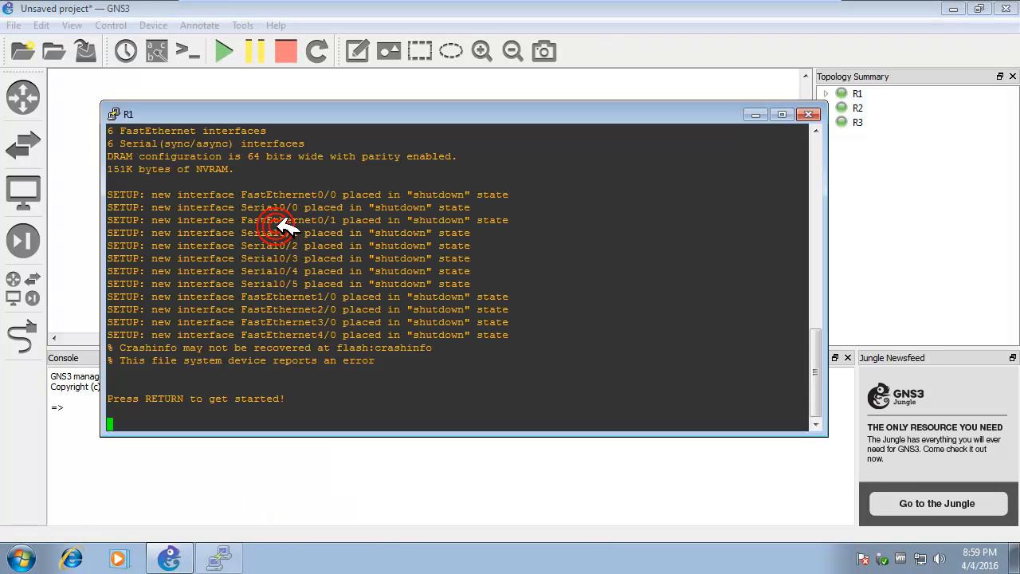
drag(335, 107, 612, 61)
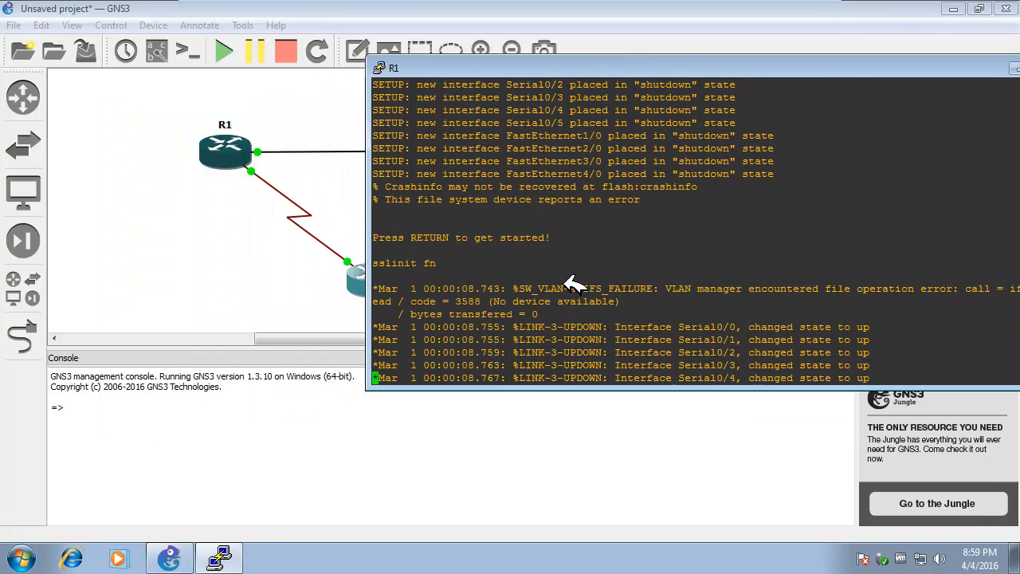
Step: Open the console of router R3, move its window aside, and return to the topology
click(321, 294)
right_click(359, 283)
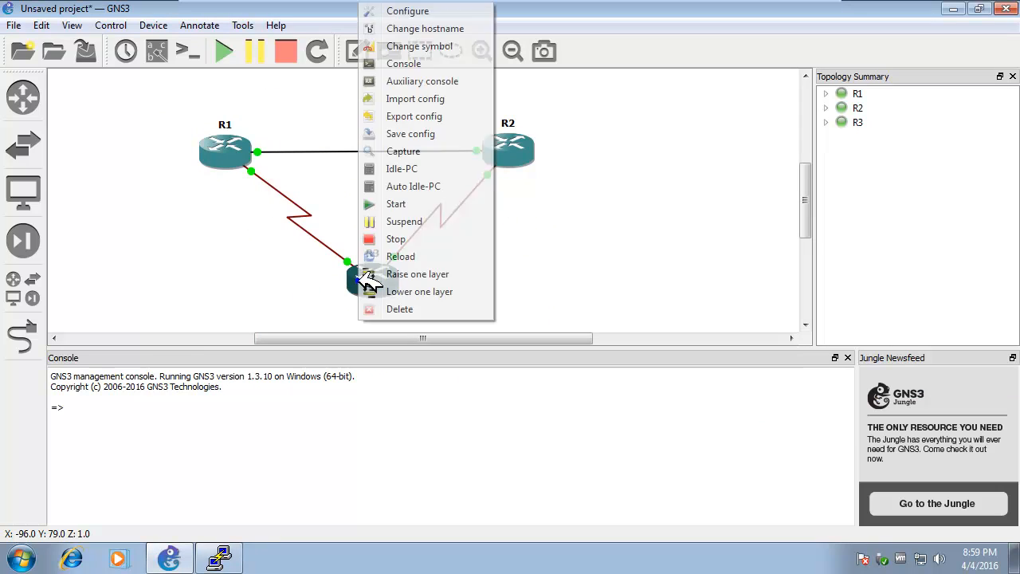
click(462, 67)
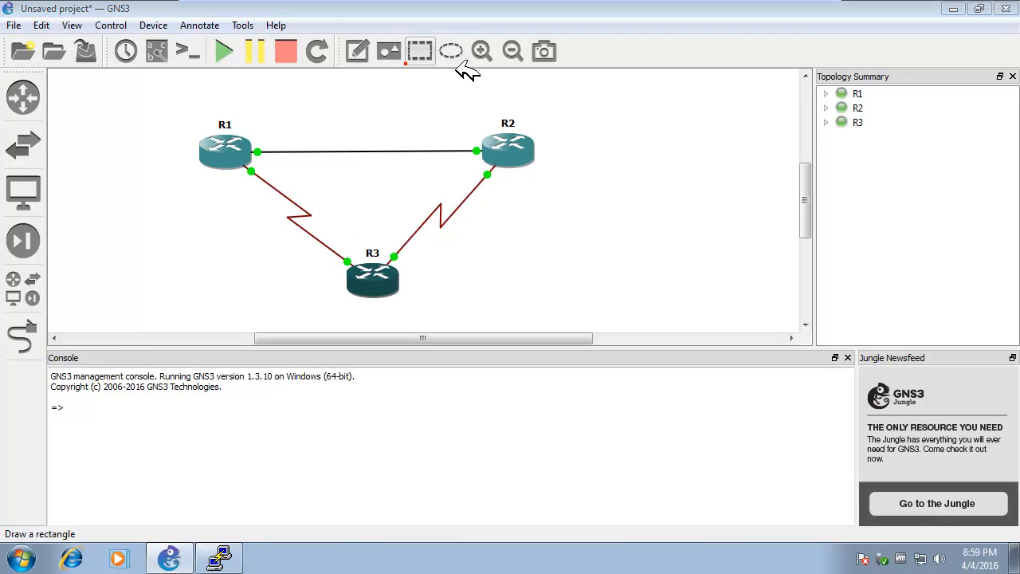
drag(513, 141, 868, 136)
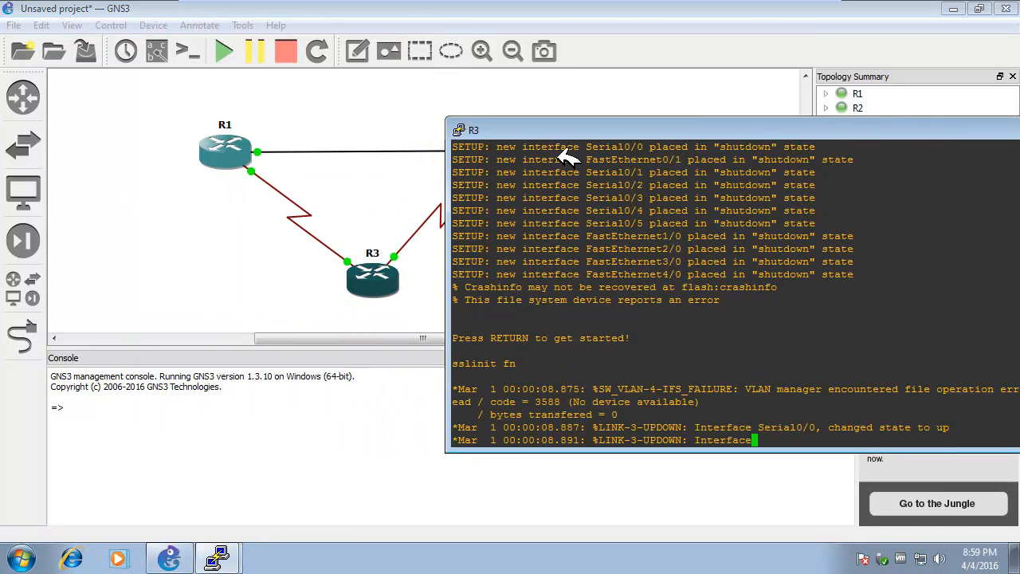
click(410, 302)
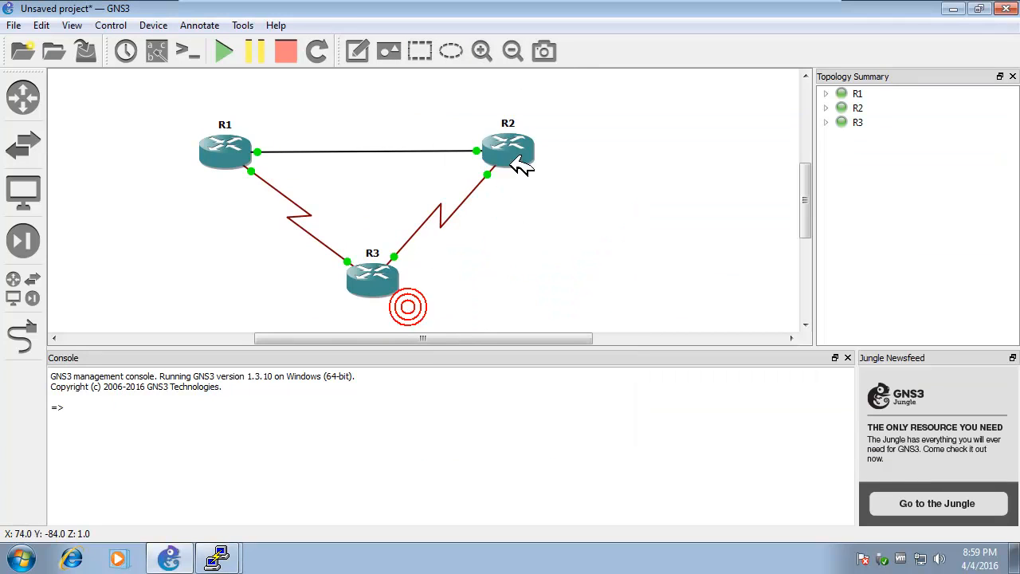
Step: Bring the R3 and R1 console windows forward and reposition them to check how the routers booted
right_click(515, 155)
click(557, 356)
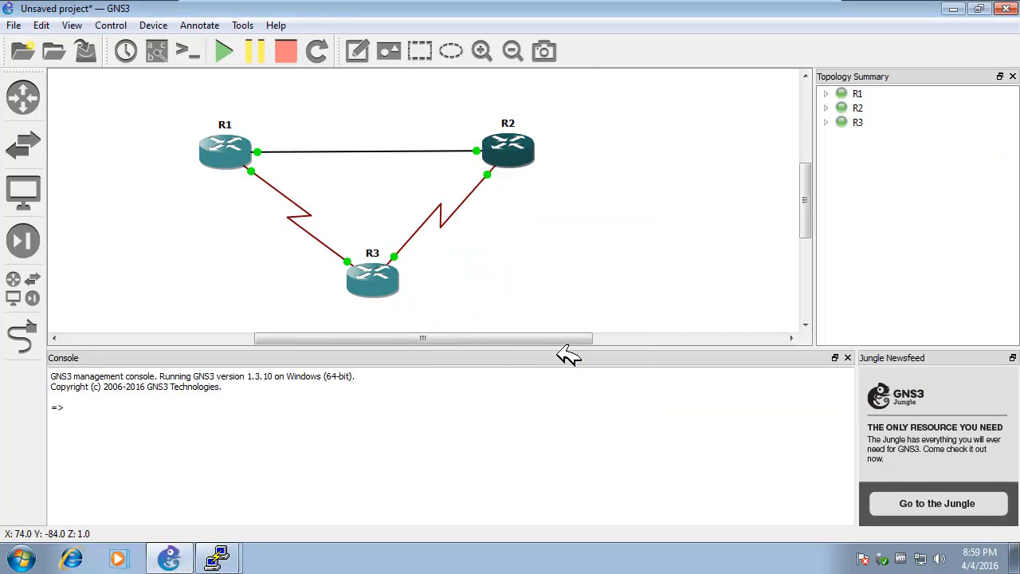
click(217, 557)
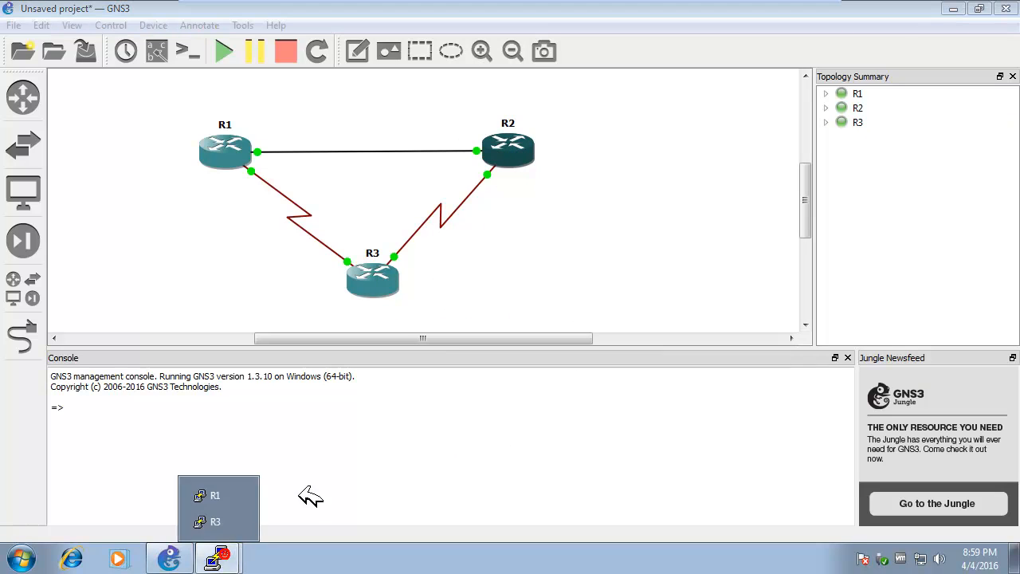
click(216, 522)
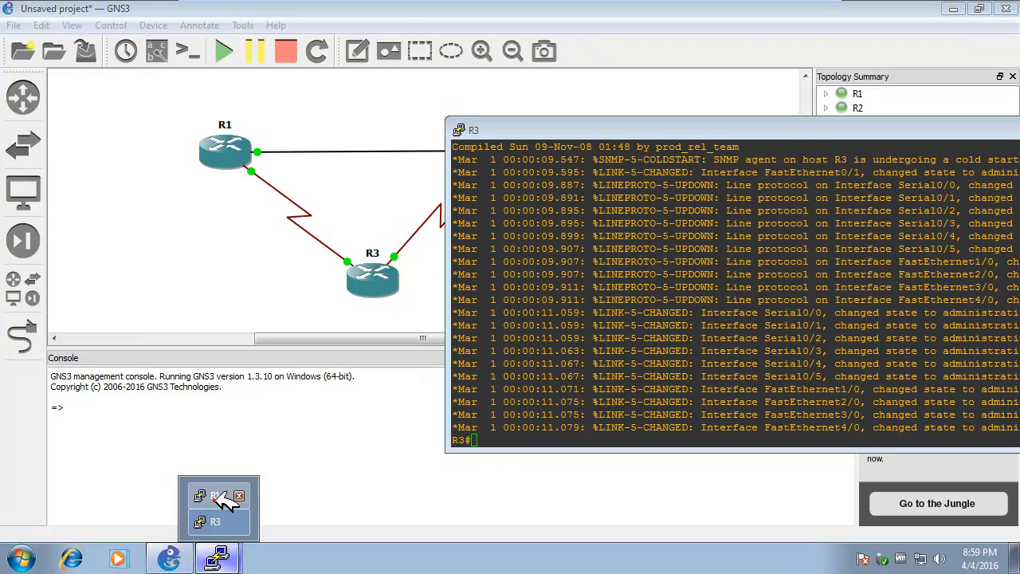
click(213, 495)
drag(552, 71, 547, 237)
drag(520, 129, 684, 117)
Step: Open the console of router R2, move its window aside, and return to the topology
right_click(519, 153)
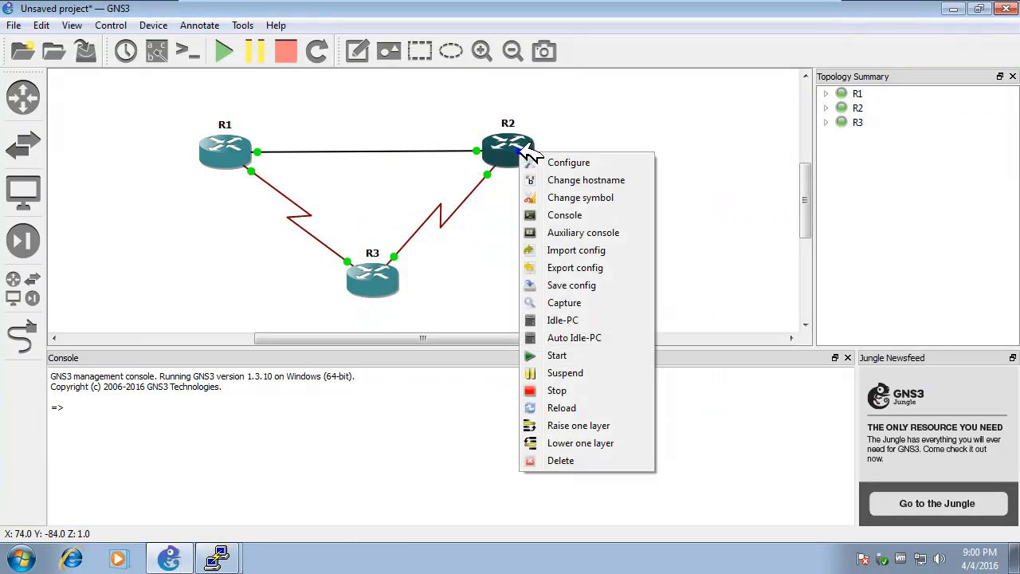
click(565, 213)
drag(422, 35, 822, 197)
click(289, 139)
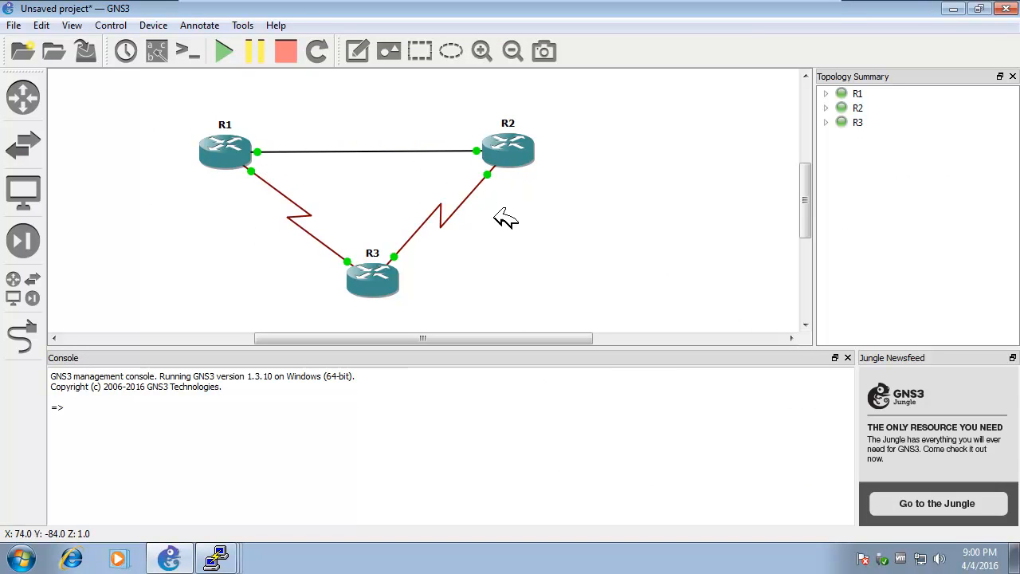
Step: Show the interface labels and move R1's s0/1 and R3's s0/1 and s0/2 labels clear of the links and router icon
click(157, 50)
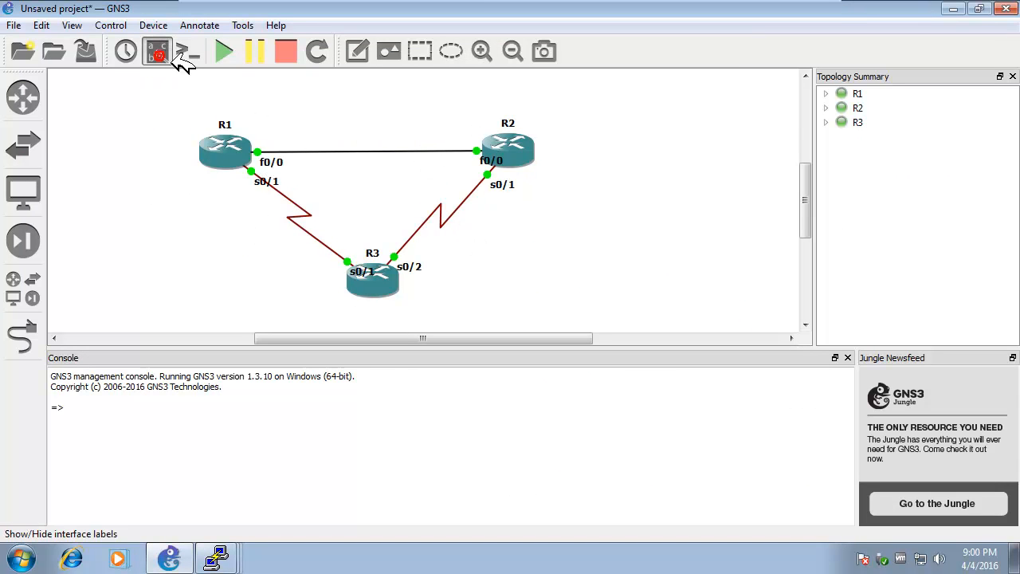
drag(266, 181, 250, 192)
drag(410, 266, 430, 264)
drag(362, 273, 330, 274)
click(216, 558)
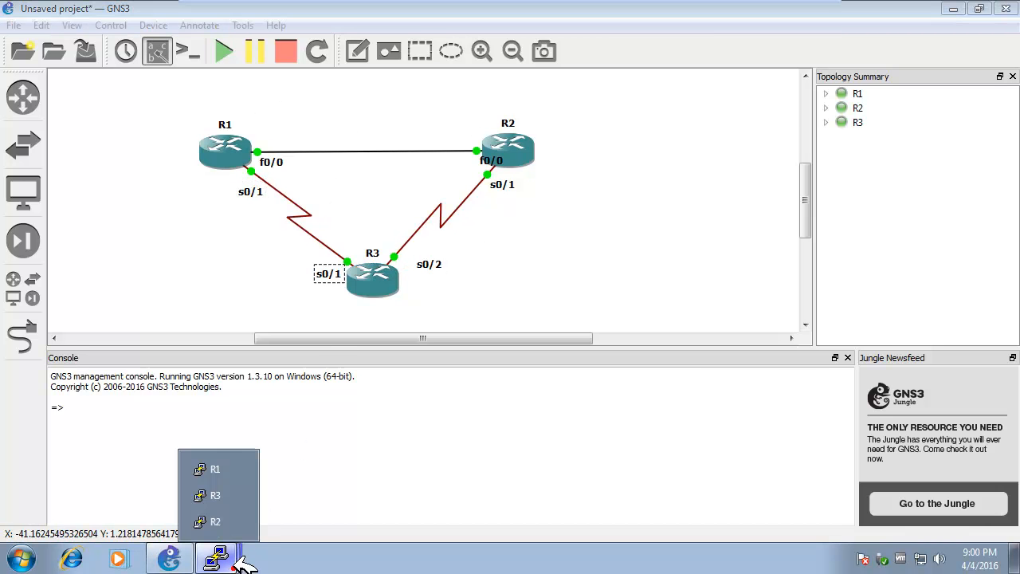
click(562, 269)
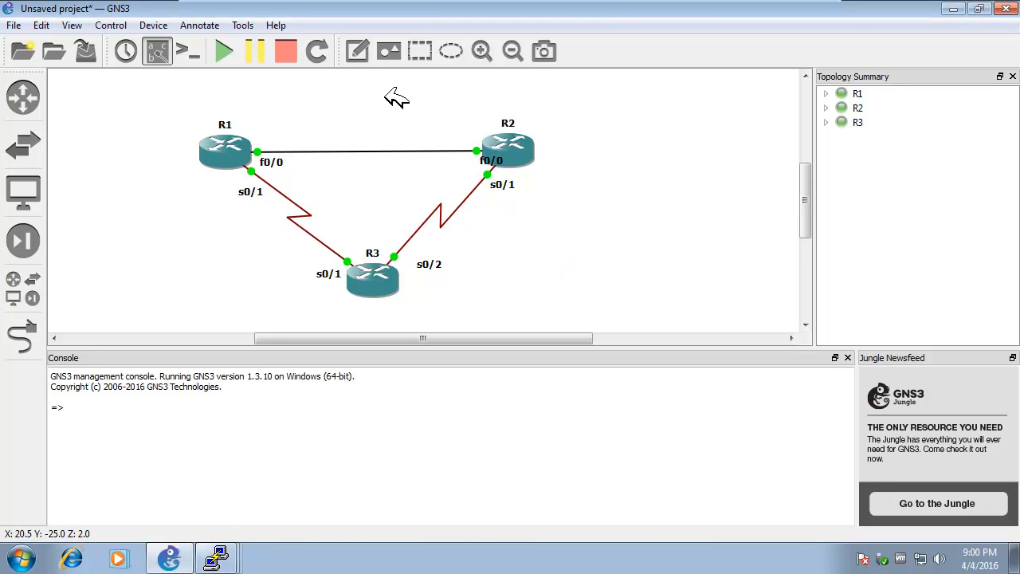
Step: Add the text note "My gns 3 LAB :D" to the upper right of R2, and stop all routers
click(359, 53)
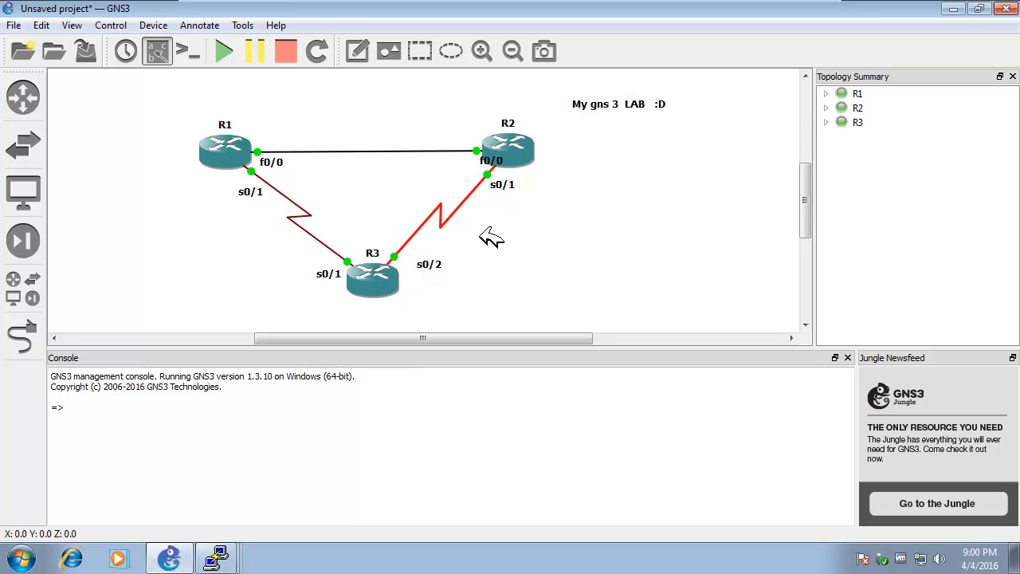
click(286, 52)
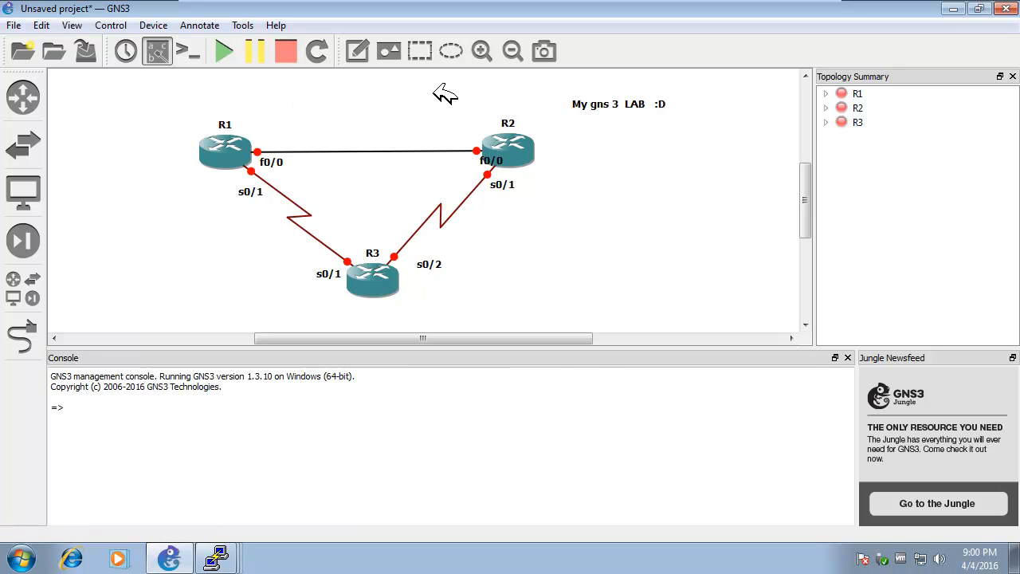
Step: Minimize GNS3 and the Windows 7 virtual machine to return to the host desktop
click(952, 8)
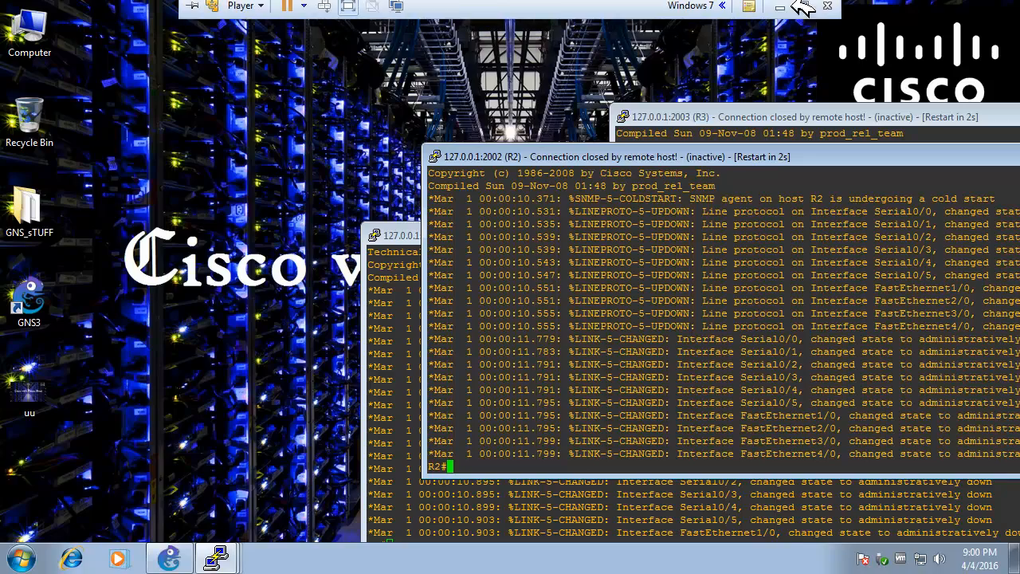
click(783, 10)
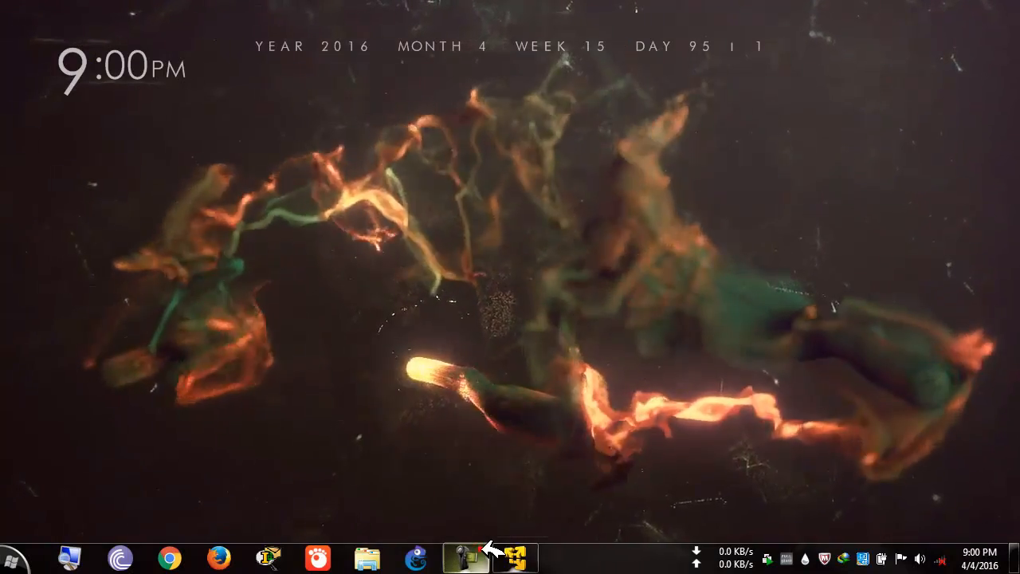
click(512, 555)
right_click(365, 230)
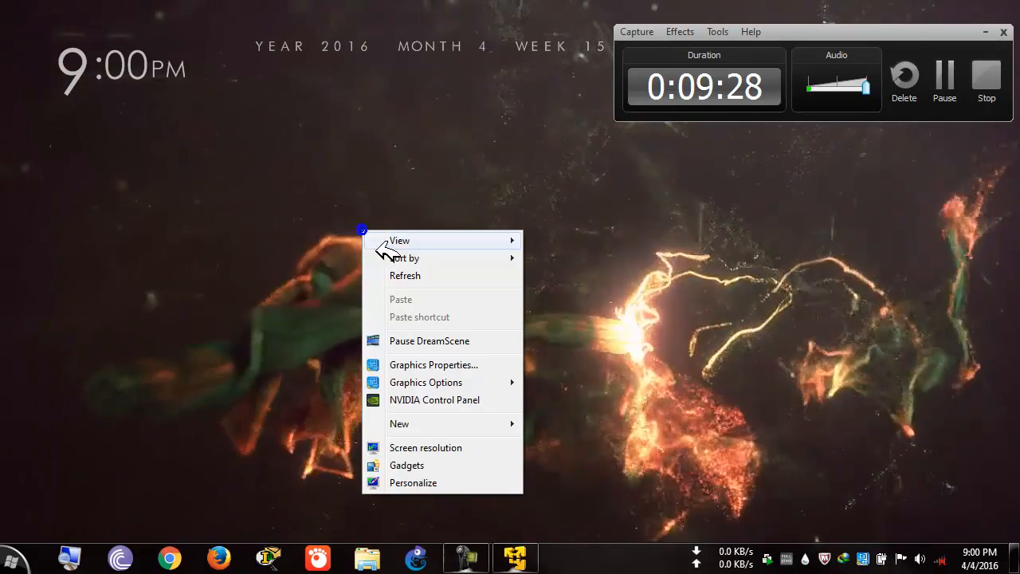
click(394, 273)
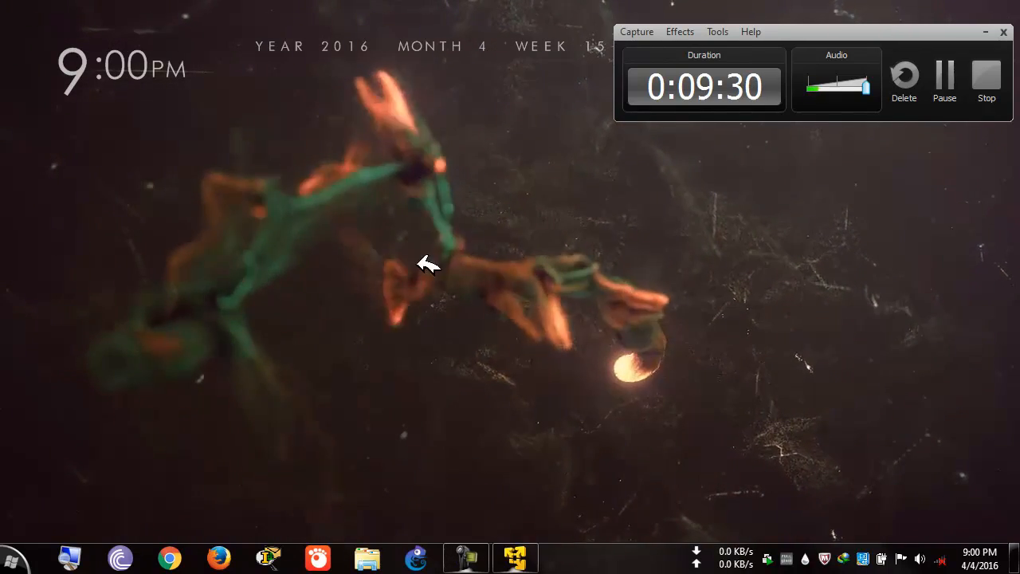